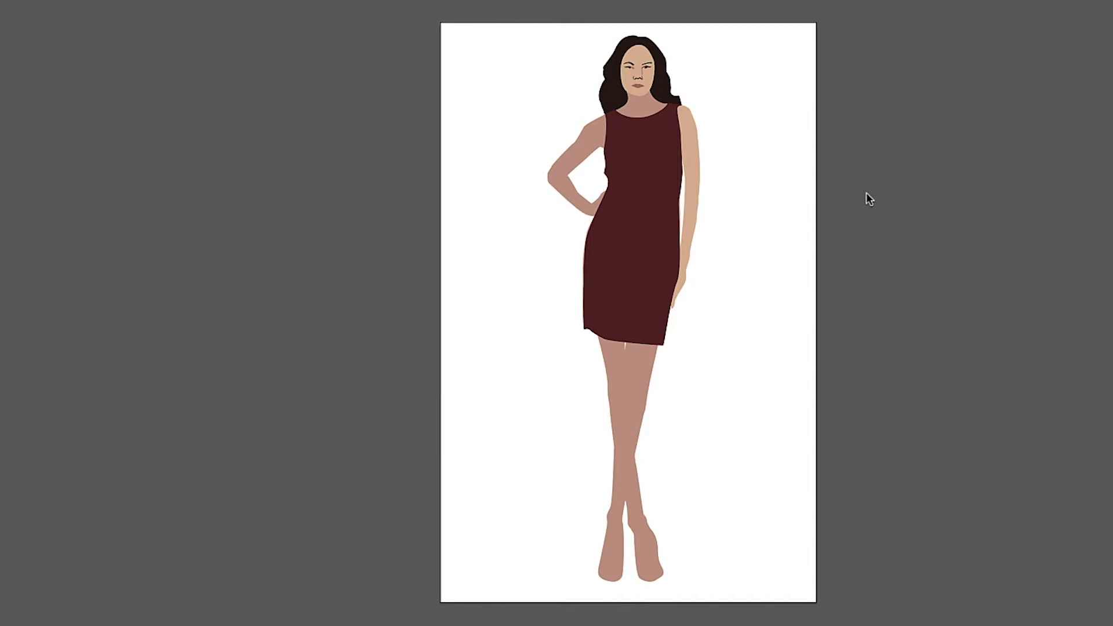
Create a new portrait document of 1500 x 1800 px with RGB color mode and Medium (150 ppi) raster effects
{"action": "key", "text": "Tab"}
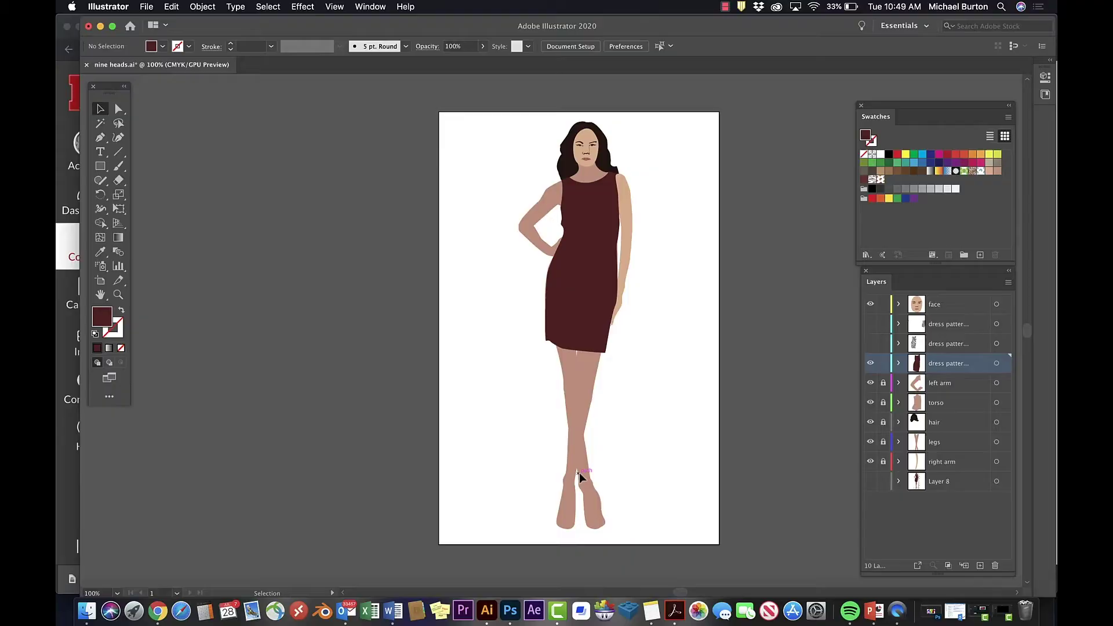
{"action": "left_click", "coordinate": [146, 6]}
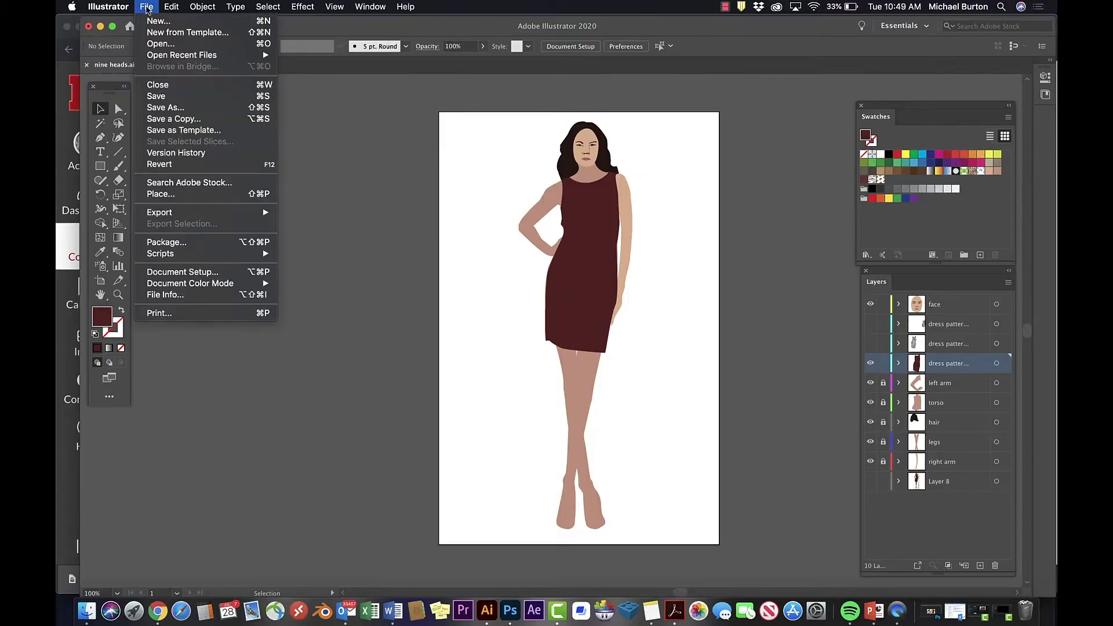
{"action": "left_click", "coordinate": [154, 20]}
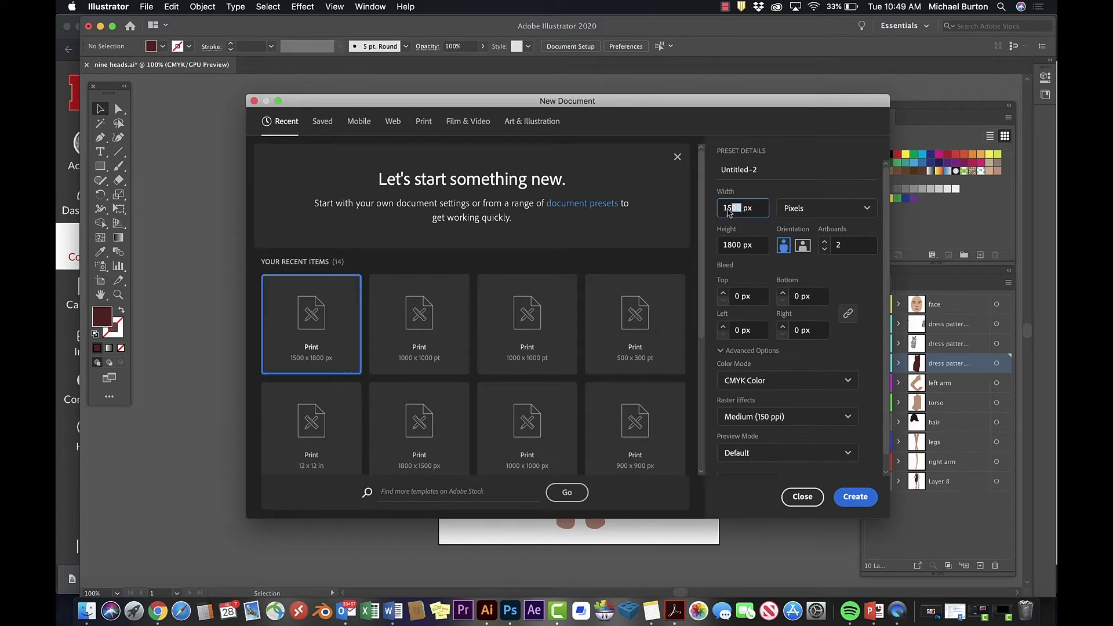
{"action": "left_click", "coordinate": [795, 210]}
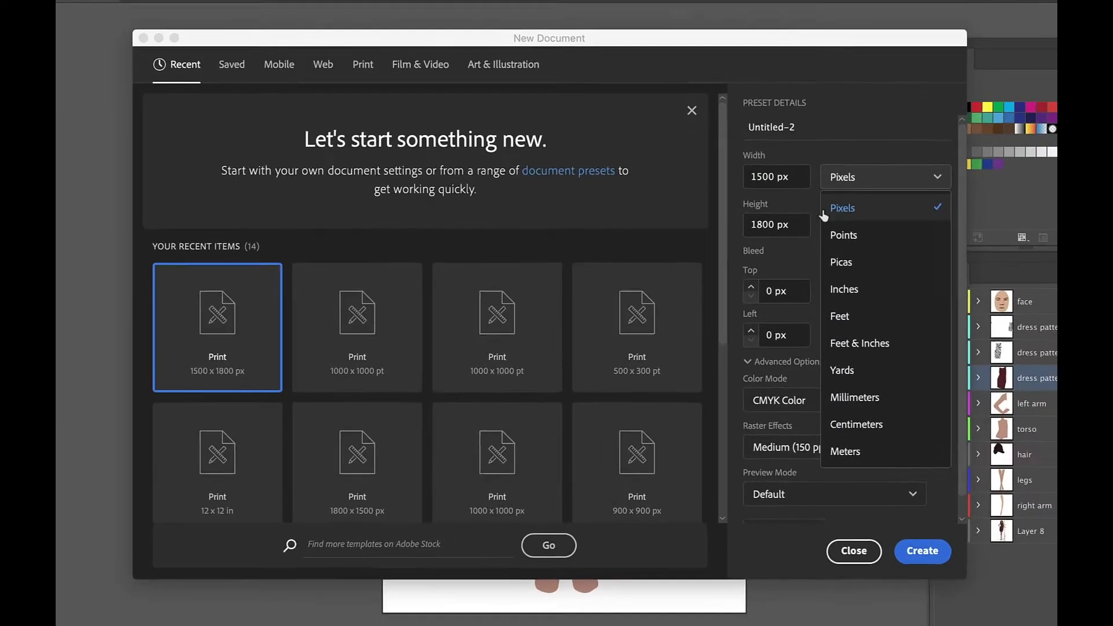
{"action": "left_click", "coordinate": [762, 245]}
{"action": "double_click", "coordinate": [775, 222]}
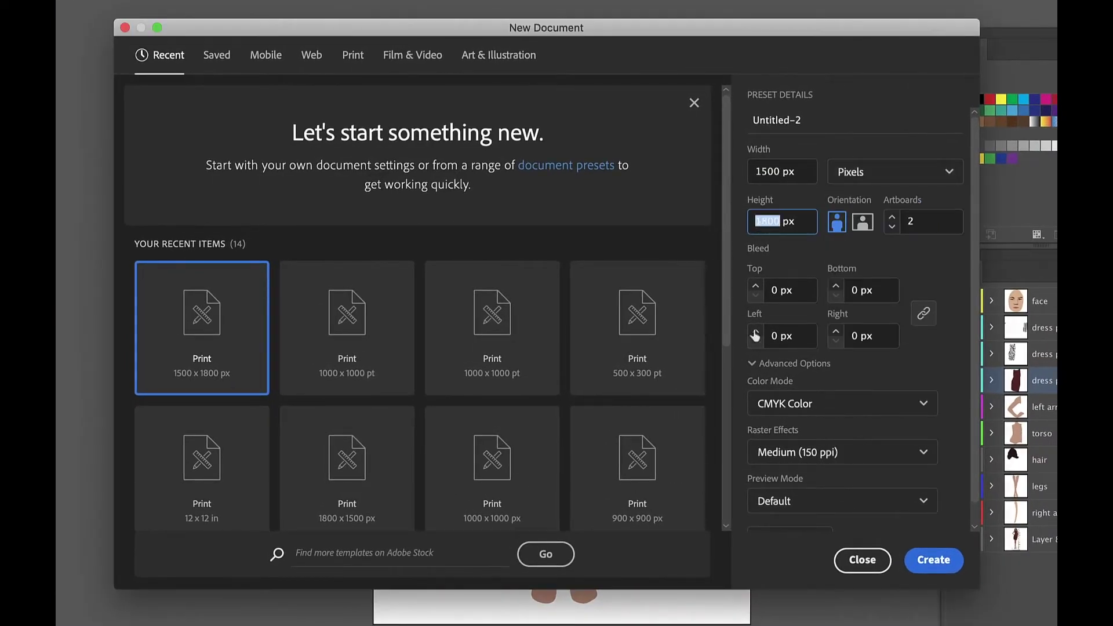
{"action": "left_click", "coordinate": [809, 463]}
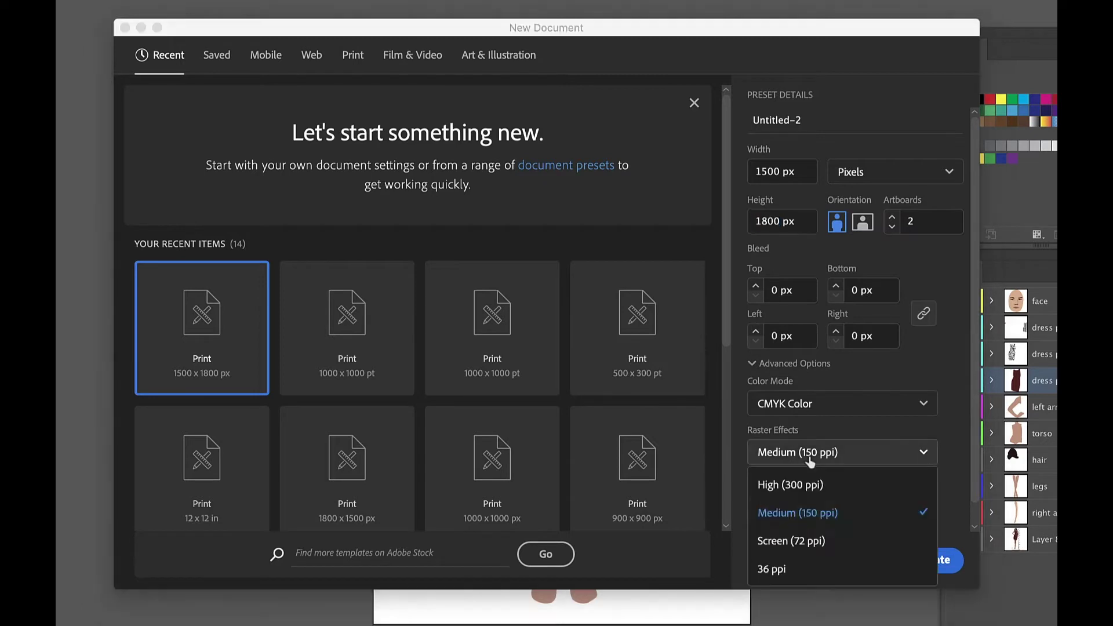
{"action": "left_click", "coordinate": [815, 514]}
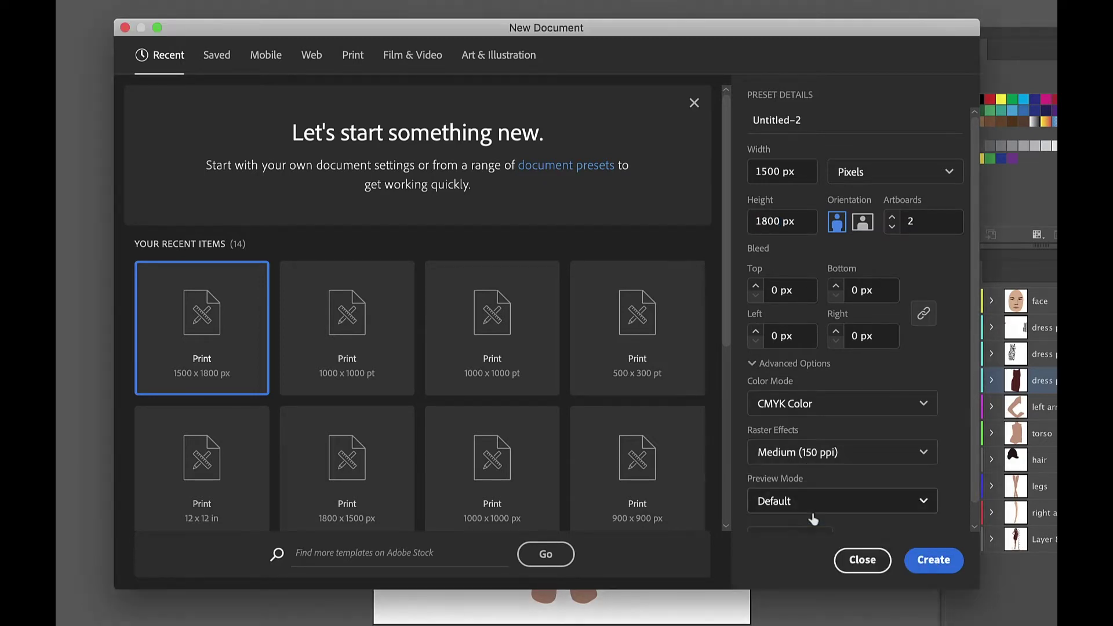
{"action": "left_click", "coordinate": [833, 409]}
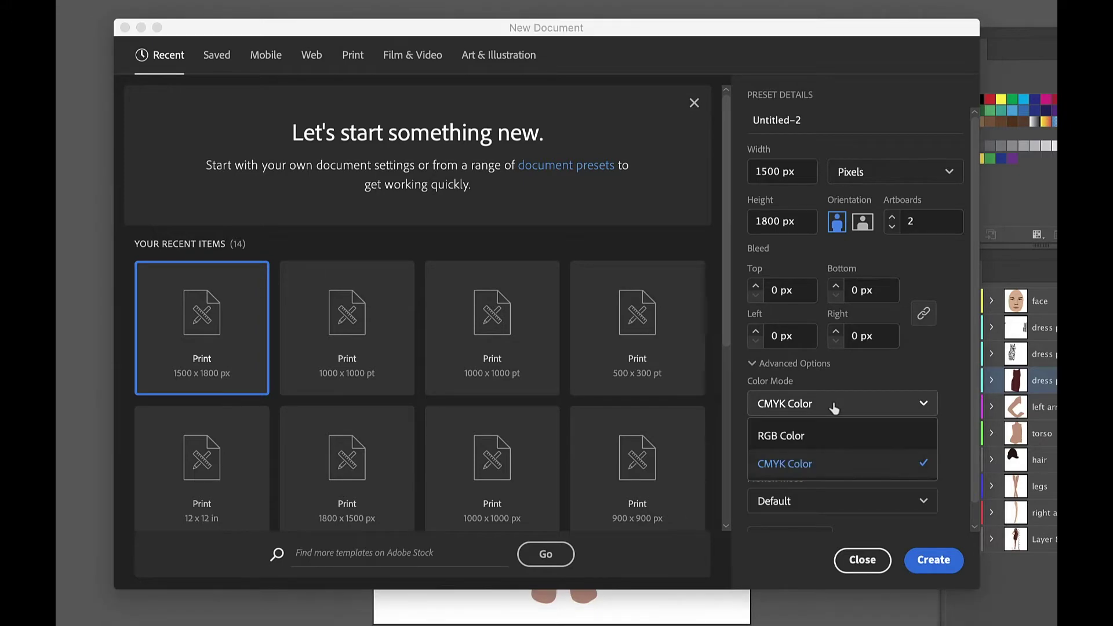
{"action": "left_click", "coordinate": [820, 436]}
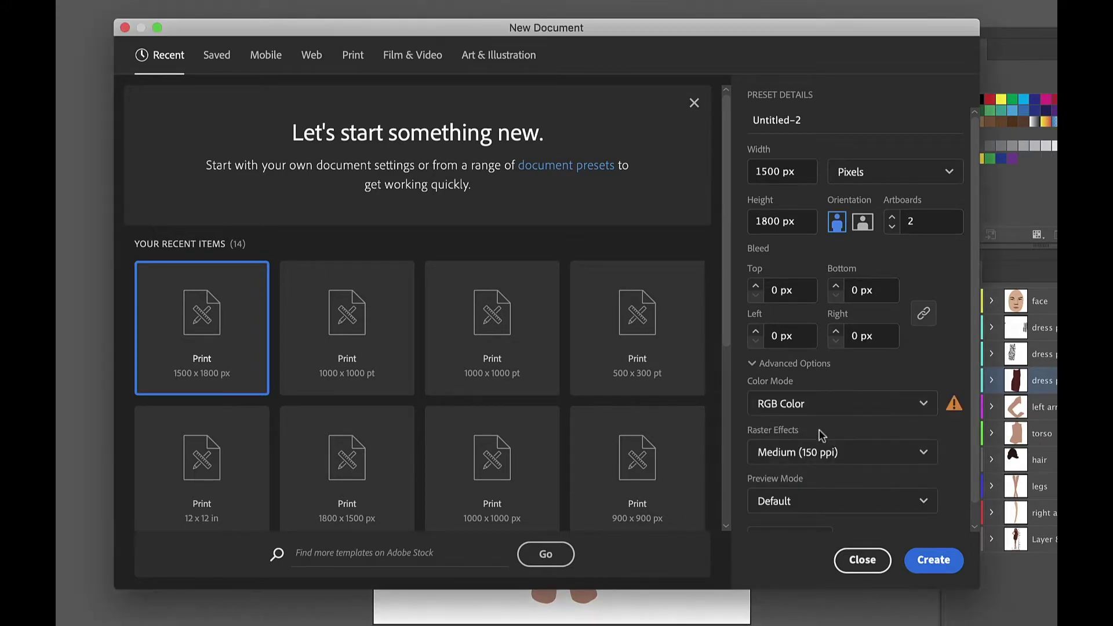
{"action": "left_click", "coordinate": [933, 569]}
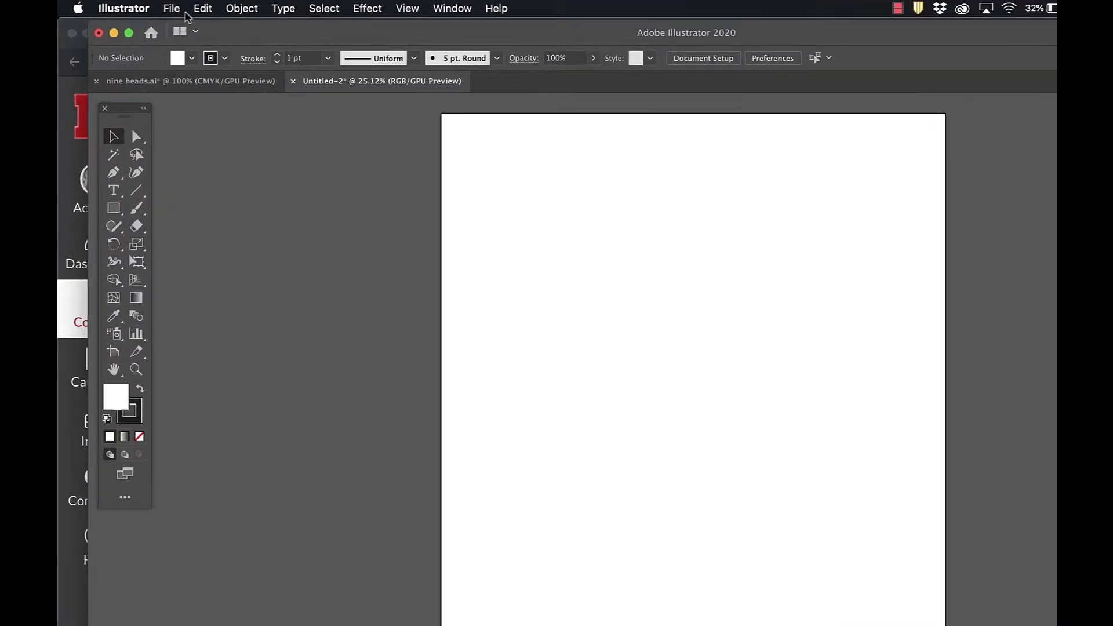
Place the linked image 123.jpg from Downloads so the model fills most of the artboard's height, and deselect it
{"action": "left_click", "coordinate": [146, 7]}
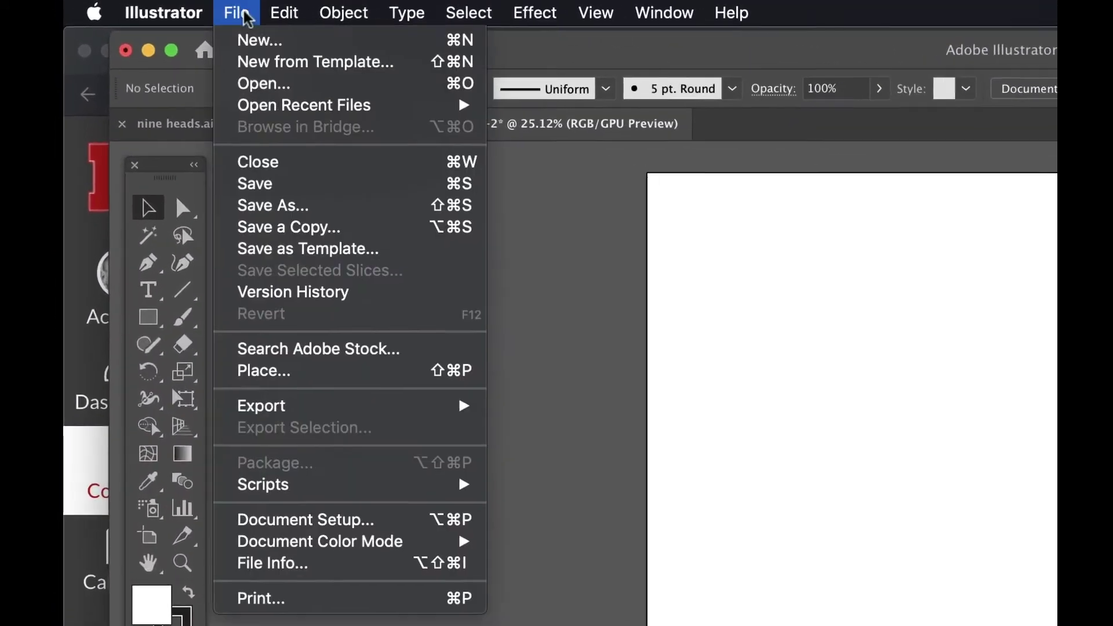
{"action": "left_click", "coordinate": [311, 378]}
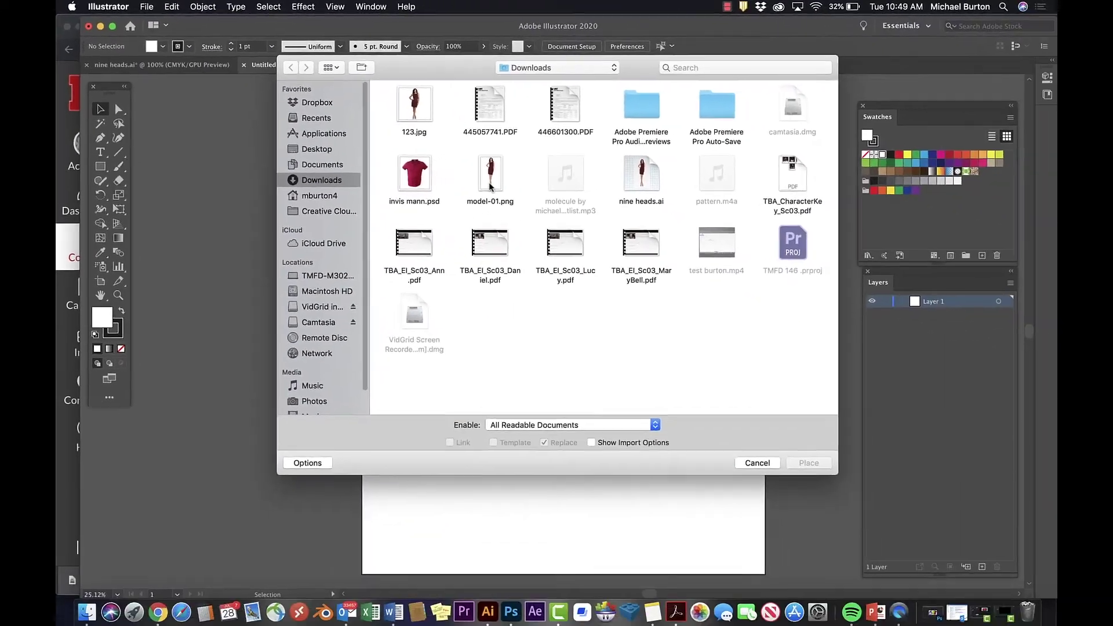
{"action": "double_click", "coordinate": [414, 106]}
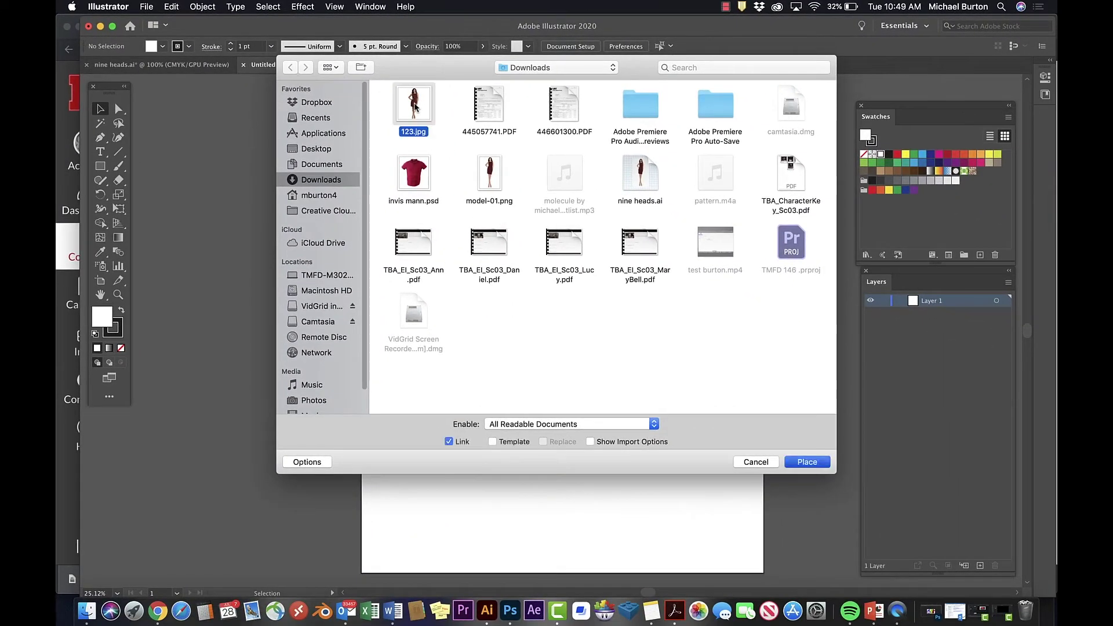
{"action": "left_click_drag", "start_coordinate": [368, 96], "coordinate": [688, 305]}
{"action": "scroll", "coordinate": [611, 319], "scroll_direction": "up", "scroll_amount": 5}
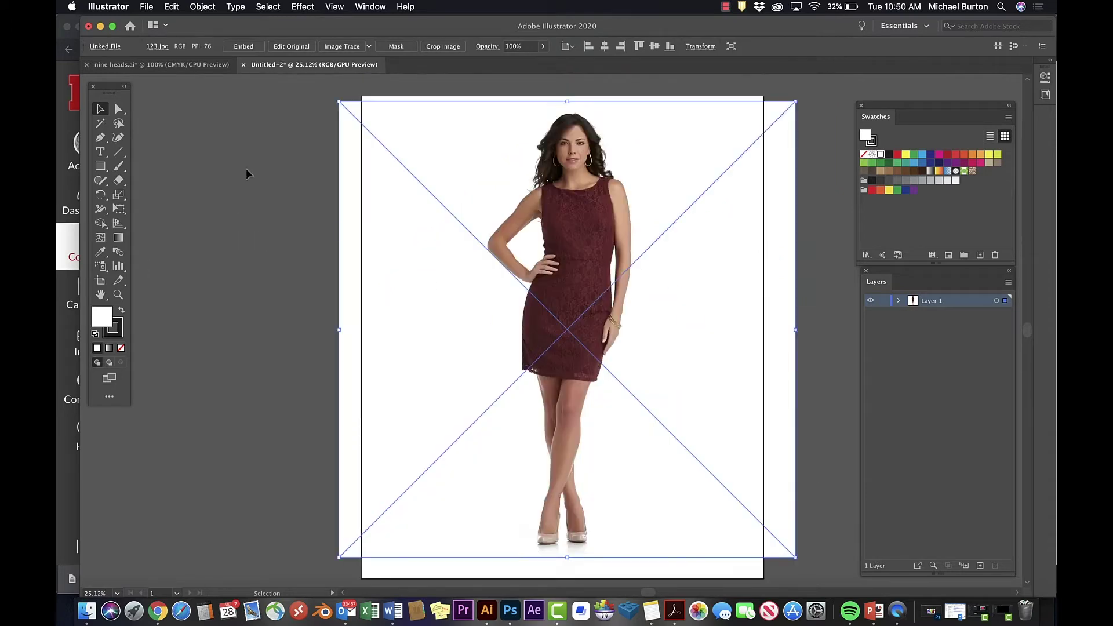
{"action": "left_click", "coordinate": [218, 176]}
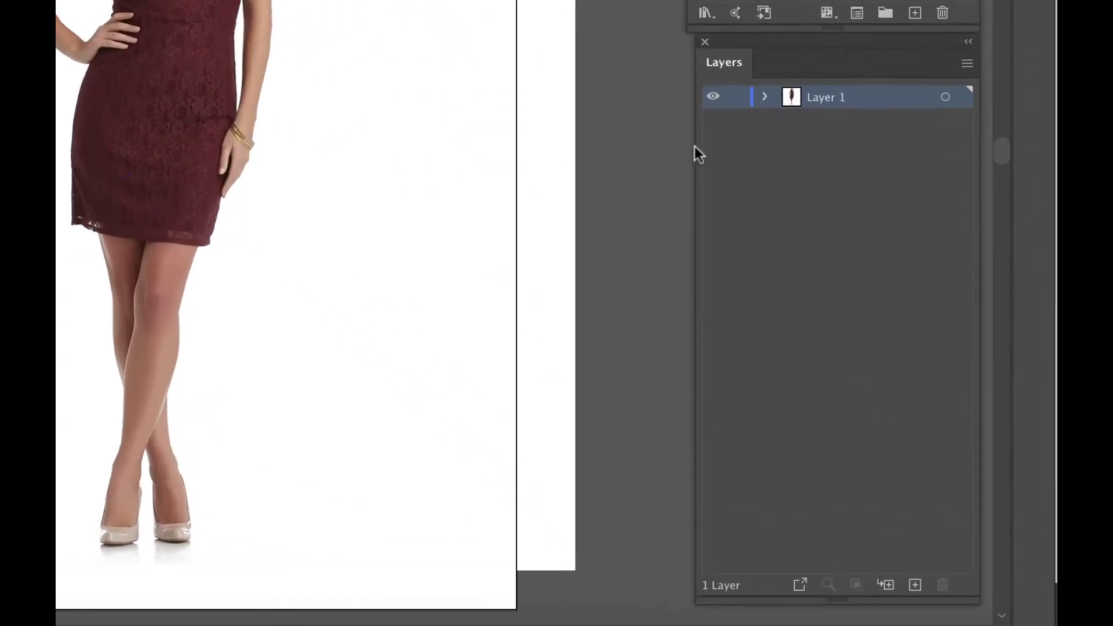
Lock the photo layer and add a new layer named "legs" above it
{"action": "left_click", "coordinate": [717, 76]}
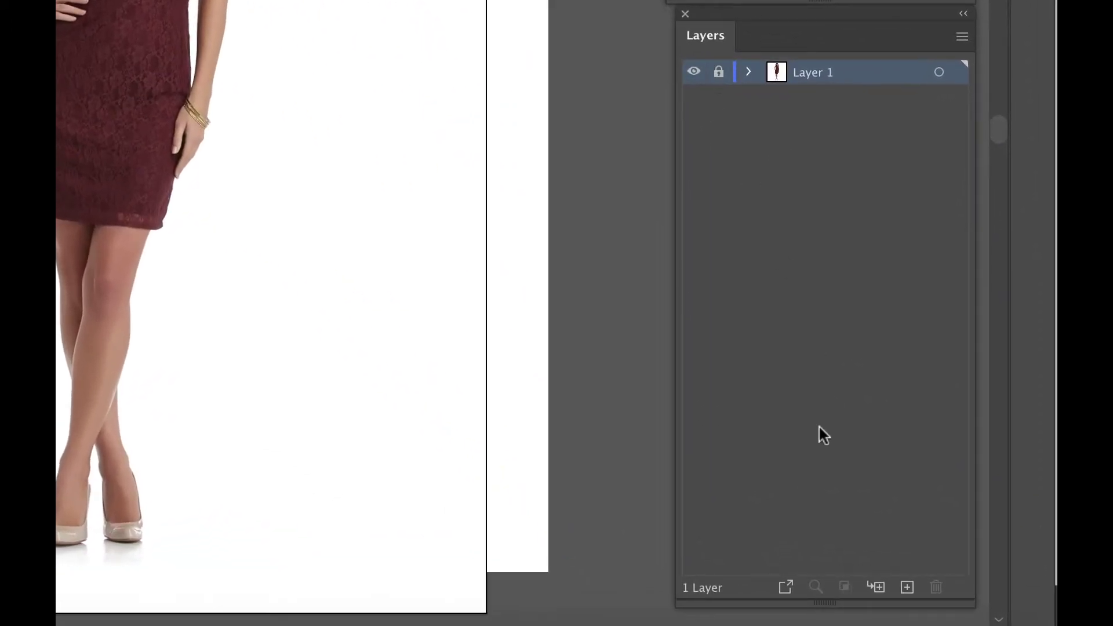
{"action": "left_click", "coordinate": [907, 588]}
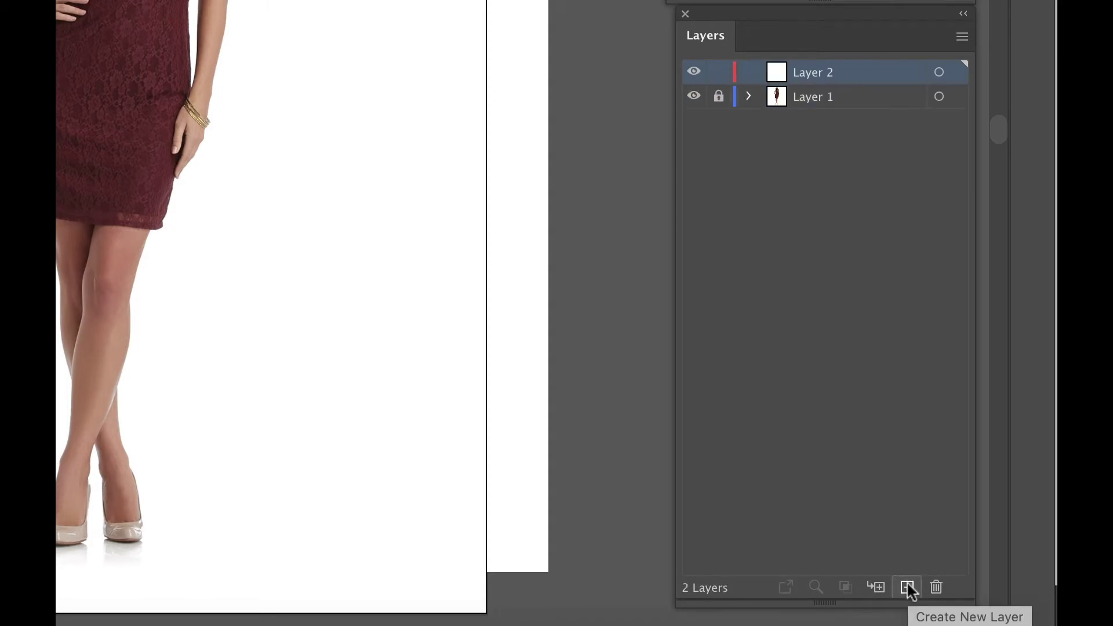
{"action": "double_click", "coordinate": [811, 72]}
{"action": "type", "text": "legs"}
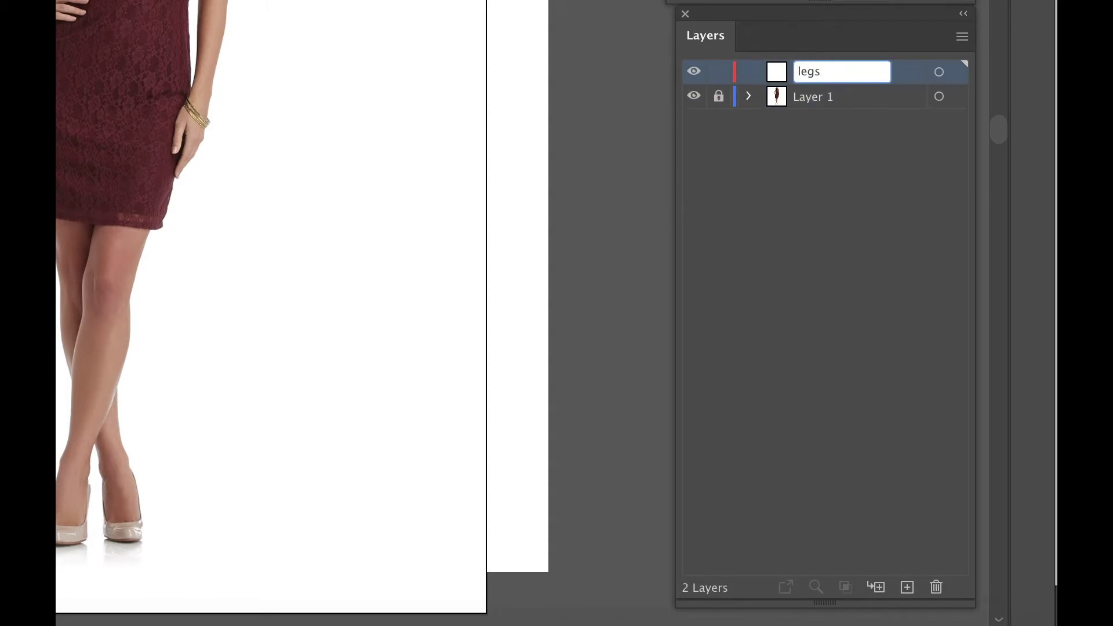
{"action": "key", "text": "Return"}
Add two more layers named "Right arm" and "left arm"
{"action": "left_click", "coordinate": [907, 588]}
{"action": "double_click", "coordinate": [807, 71]}
{"action": "key", "text": "Return"}
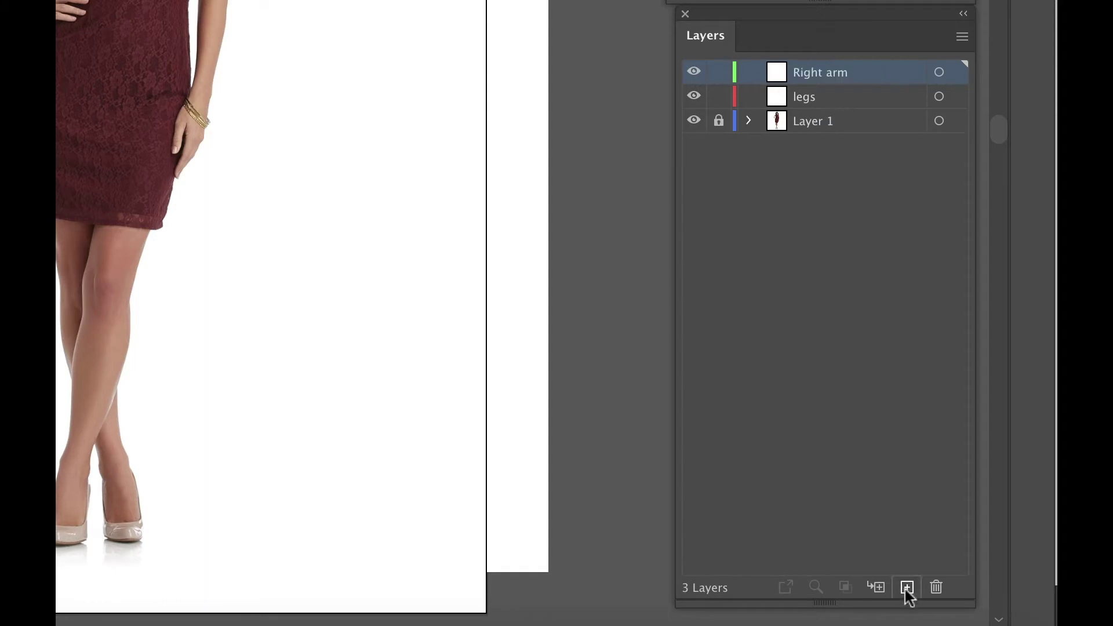
{"action": "left_click", "coordinate": [907, 588]}
{"action": "double_click", "coordinate": [811, 70]}
{"action": "type", "text": "left arm"}
{"action": "key", "text": "Return"}
Add two layers named "dress" and "torso" above the arm layers
{"action": "left_click", "coordinate": [908, 587]}
{"action": "double_click", "coordinate": [814, 70]}
{"action": "type", "text": "dress"}
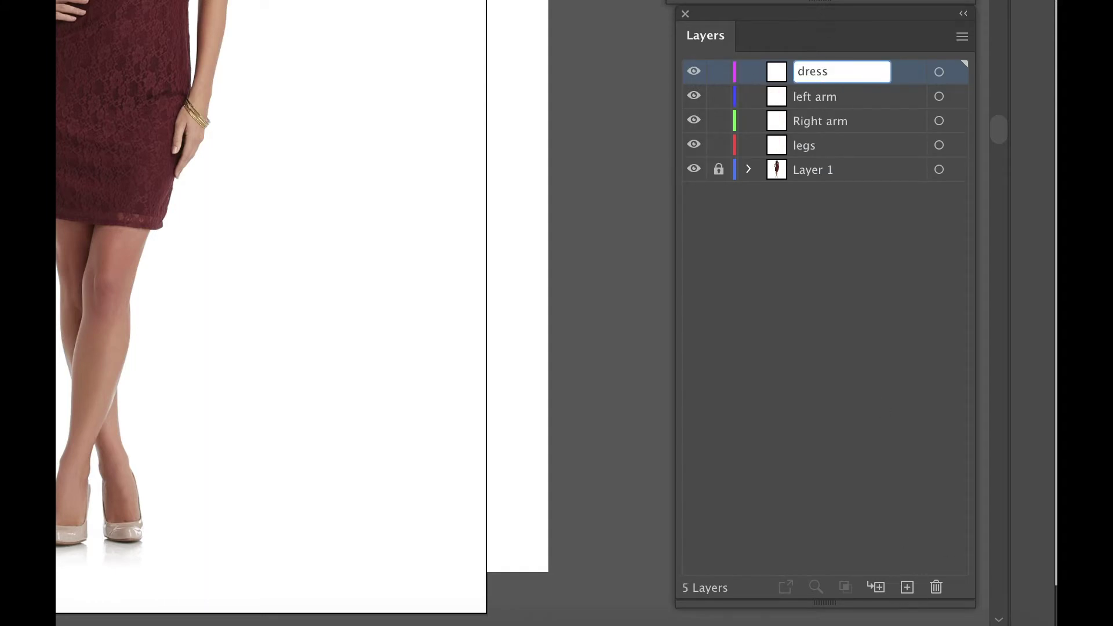
{"action": "key", "text": "Return"}
{"action": "left_click", "coordinate": [908, 588]}
{"action": "double_click", "coordinate": [812, 71]}
{"action": "type", "text": "torso"}
{"action": "key", "text": "Return"}
Add layers named "face" and "hair", and order them as face, dress, torso, hair above the arm layers
{"action": "left_click", "coordinate": [908, 588]}
{"action": "double_click", "coordinate": [813, 71]}
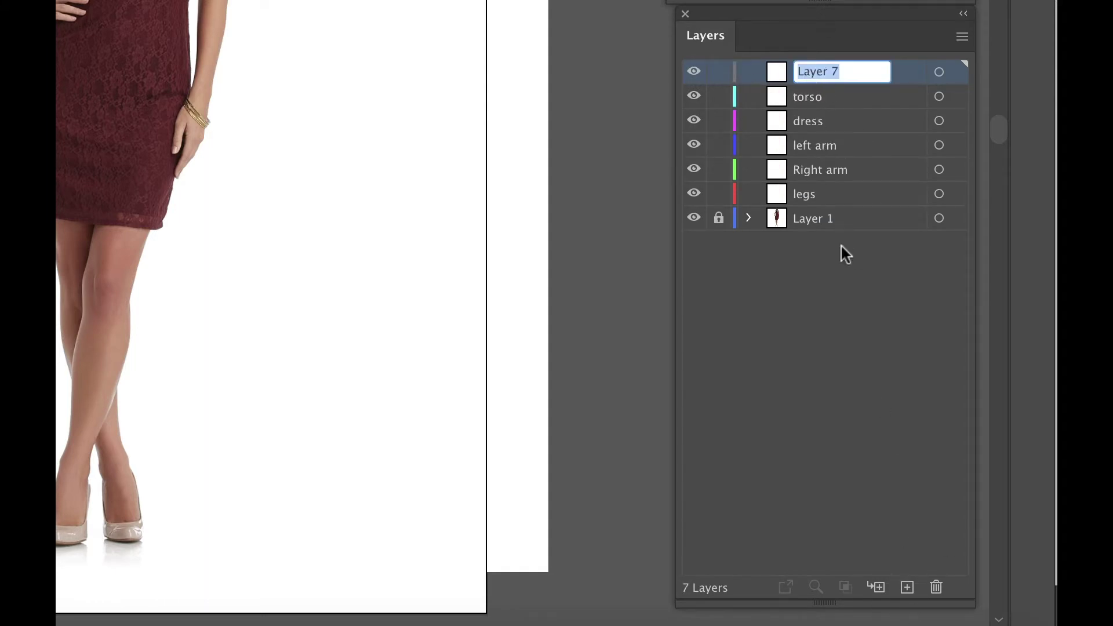
{"action": "key", "text": "Return"}
{"action": "left_click", "coordinate": [908, 588]}
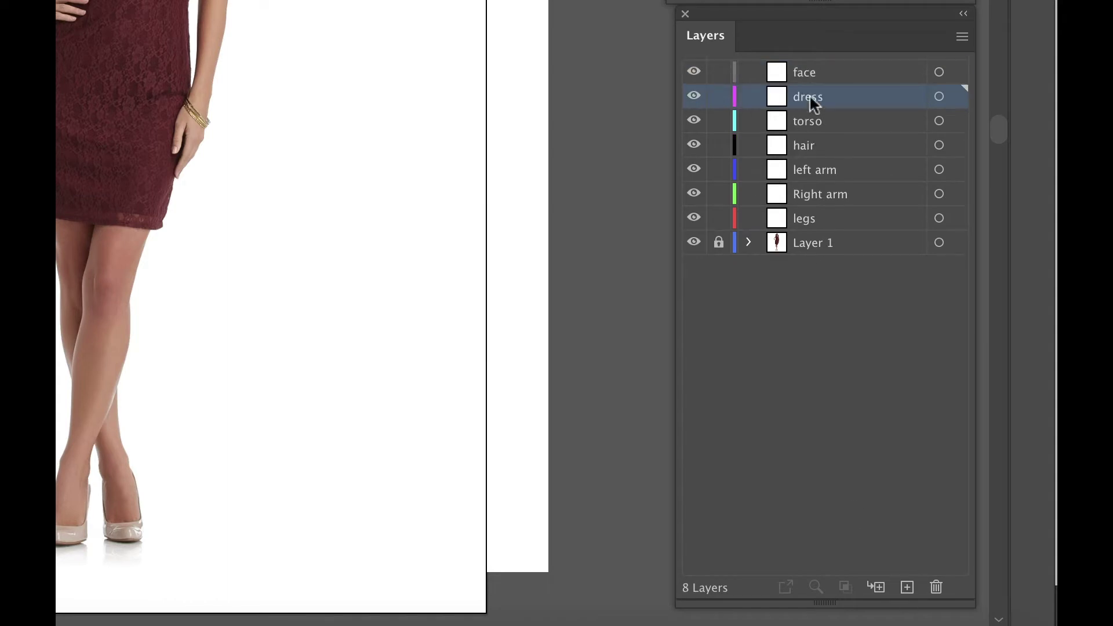
Nest the dress layer inside the torso layer, and move it back out between face and torso
{"action": "left_click_drag", "start_coordinate": [814, 103], "coordinate": [811, 117]}
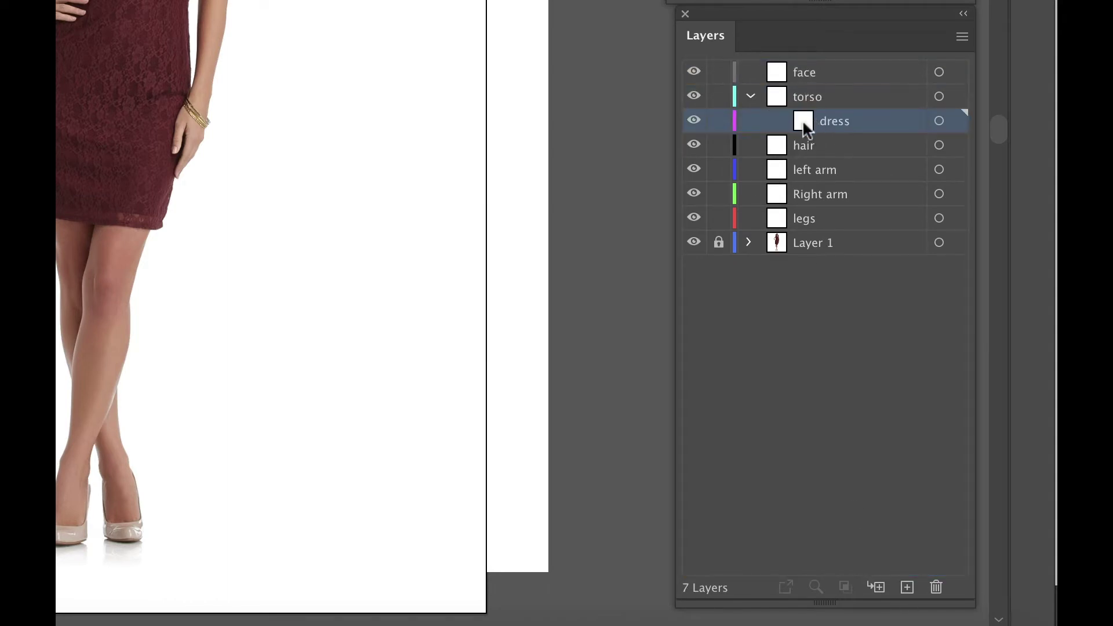
{"action": "left_click", "coordinate": [750, 97]}
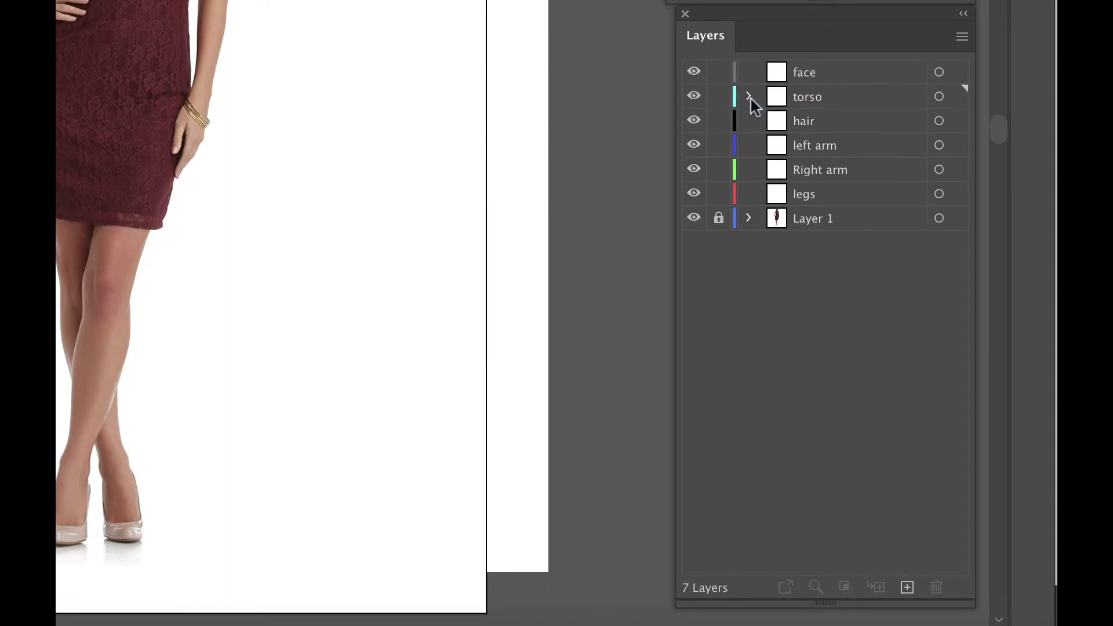
{"action": "left_click", "coordinate": [749, 97]}
{"action": "left_click_drag", "start_coordinate": [825, 119], "coordinate": [814, 94]}
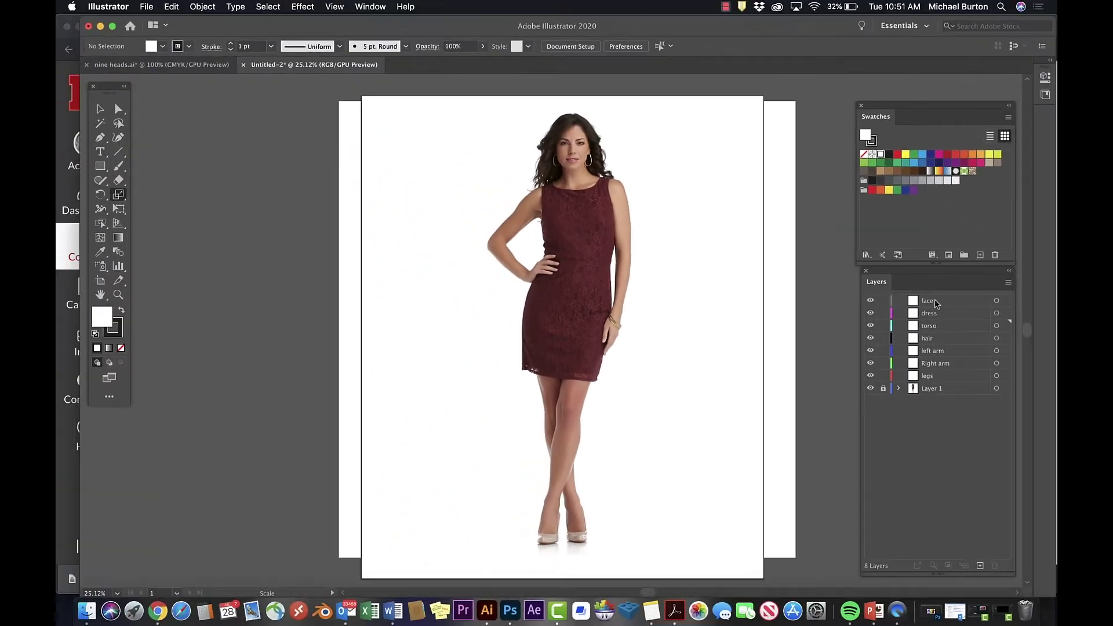
Make the face layer active and lock all the other body and clothing layers
{"action": "left_click", "coordinate": [819, 77]}
{"action": "left_click_drag", "start_coordinate": [882, 313], "coordinate": [883, 376]}
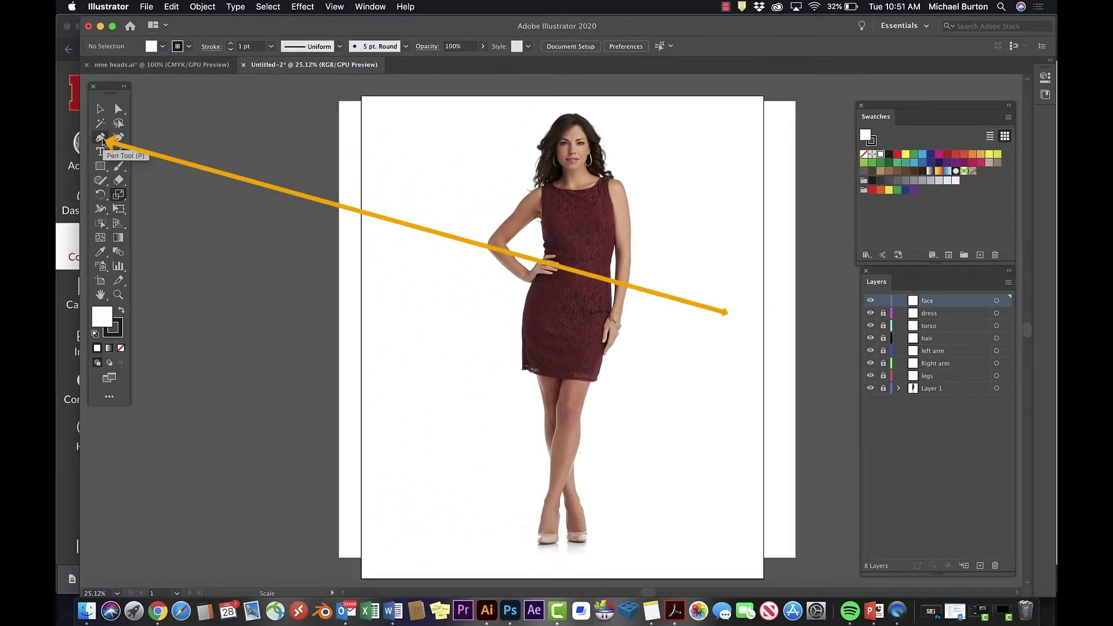
Sample the skin color from the model's forehead and swap fill and stroke so the fill is none
{"action": "left_click", "coordinate": [103, 139]}
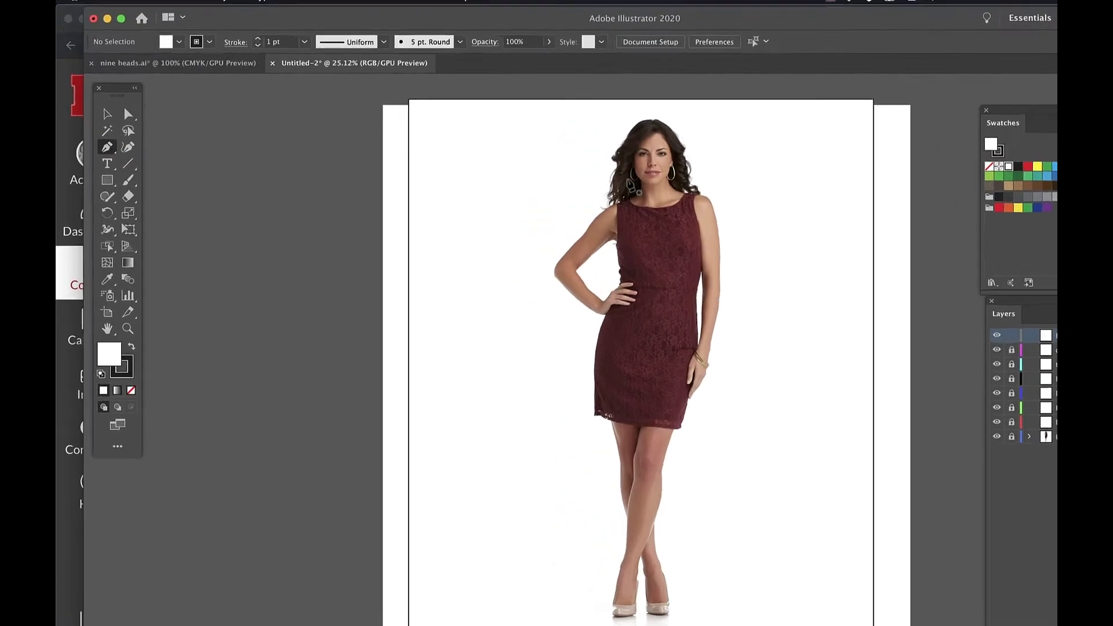
{"action": "key", "text": "i"}
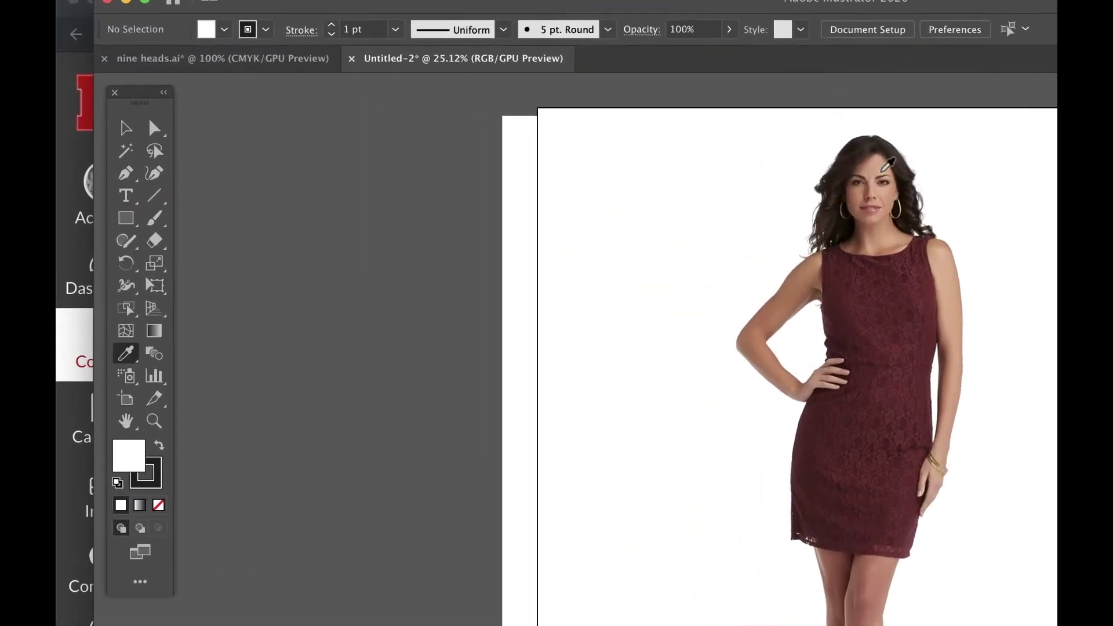
{"action": "left_click", "coordinate": [881, 172]}
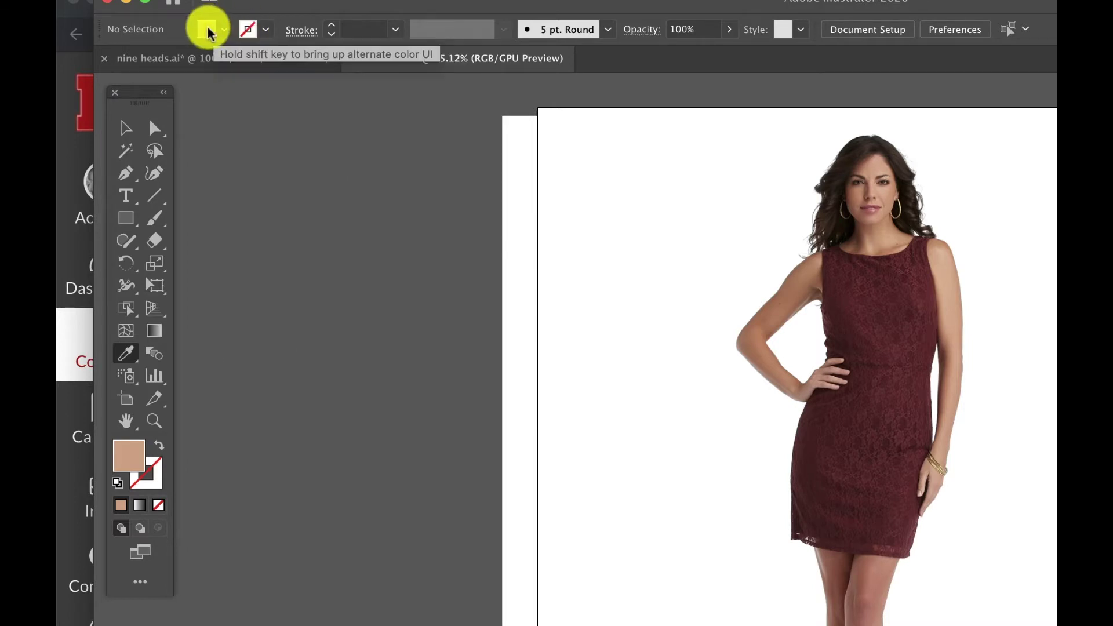
{"action": "left_click", "coordinate": [160, 446]}
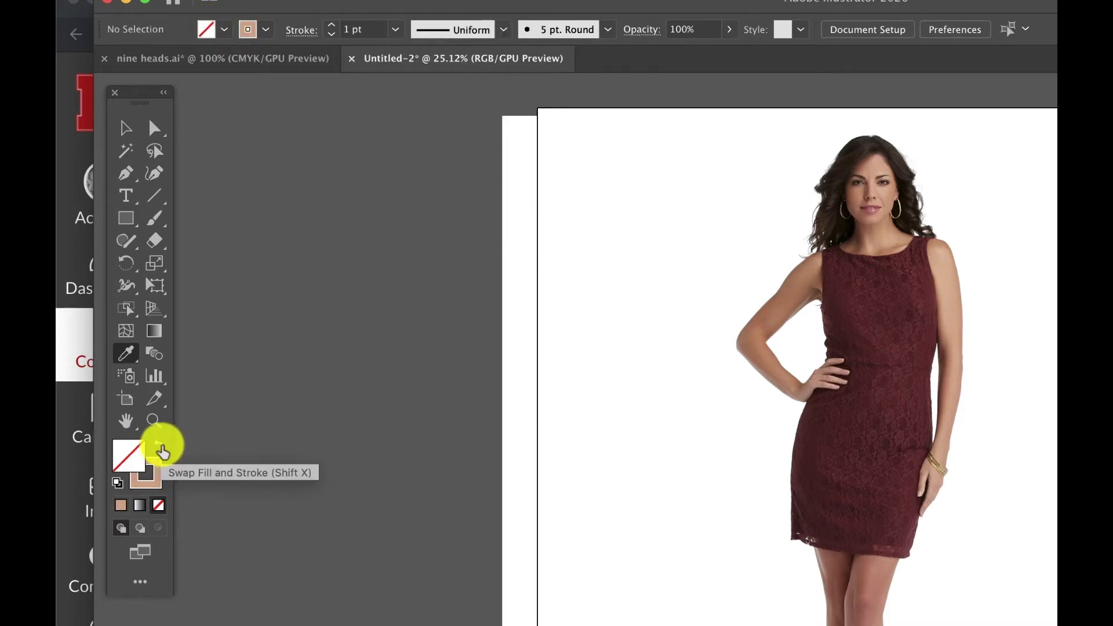
Set the stroke to 3 pt in a bright magenta swatch
{"action": "left_click", "coordinate": [331, 26]}
{"action": "left_click", "coordinate": [331, 26]}
{"action": "left_click", "coordinate": [264, 28]}
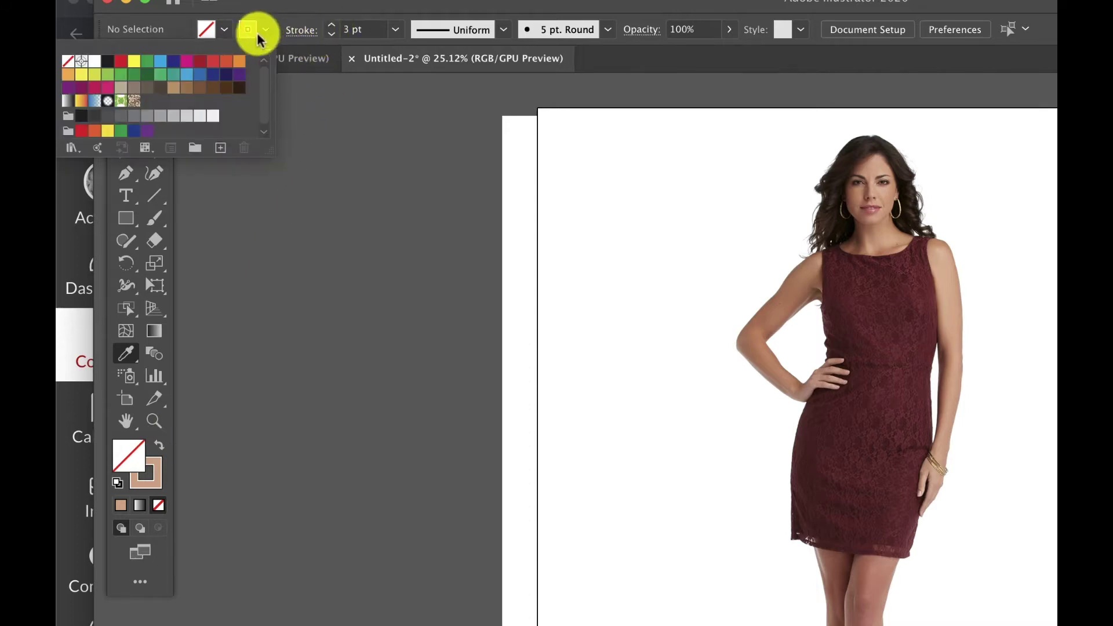
{"action": "left_click", "coordinate": [186, 61]}
Trace the face outline with the Pen tool from the top of the forehead down one side and around the earlobe
{"action": "left_click", "coordinate": [868, 163]}
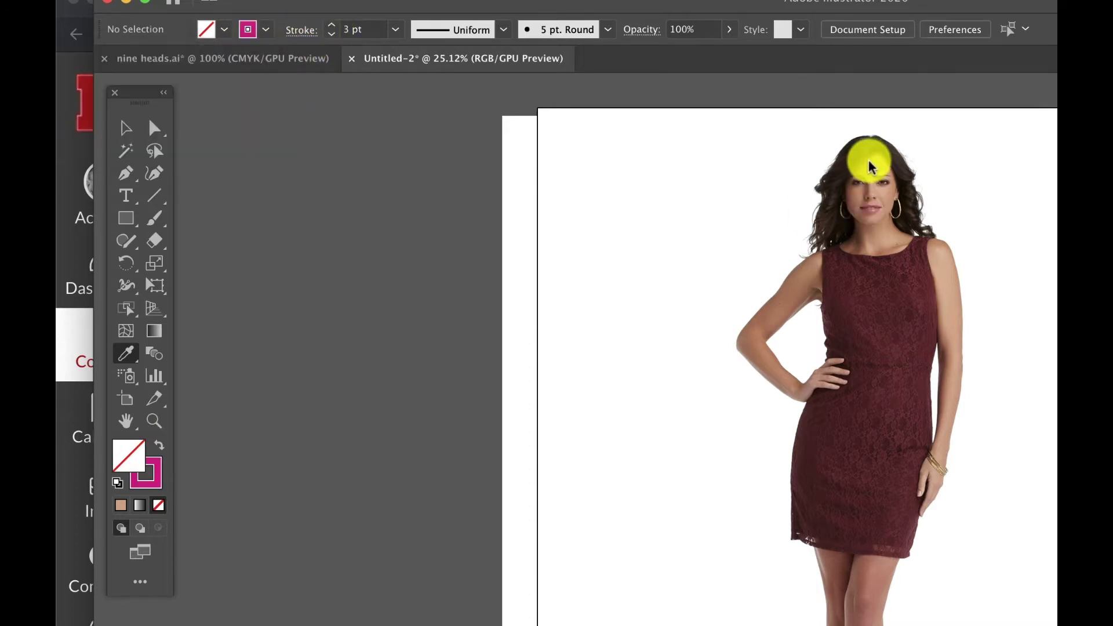
{"action": "scroll", "coordinate": [870, 159], "scroll_direction": "up", "scroll_amount": 5}
{"action": "key", "text": "p"}
{"action": "left_click_drag", "start_coordinate": [894, 127], "coordinate": [917, 127]}
{"action": "left_click_drag", "start_coordinate": [962, 164], "coordinate": [990, 204]}
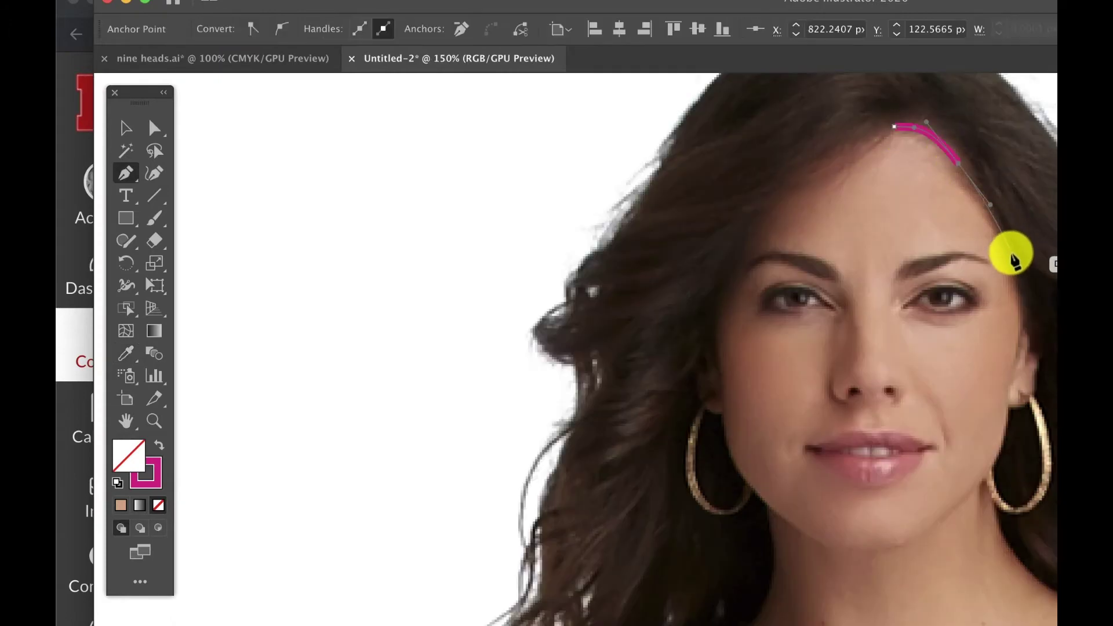
{"action": "left_click_drag", "start_coordinate": [1015, 270], "coordinate": [1029, 308]}
{"action": "left_click_drag", "start_coordinate": [1032, 370], "coordinate": [1032, 372]}
{"action": "left_click_drag", "start_coordinate": [1021, 396], "coordinate": [1012, 398]}
{"action": "left_click_drag", "start_coordinate": [1002, 406], "coordinate": [1001, 415]}
{"action": "left_click_drag", "start_coordinate": [983, 490], "coordinate": [720, 382]}
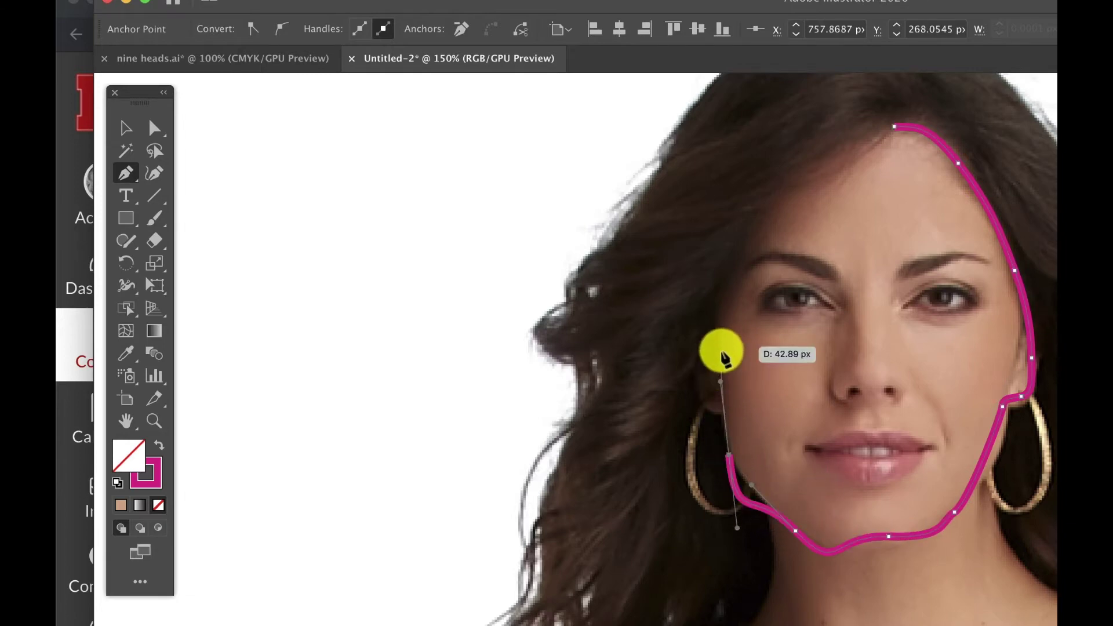
{"action": "key", "text": "super+z"}
{"action": "key", "text": "super+z"}
{"action": "key", "text": "super+z"}
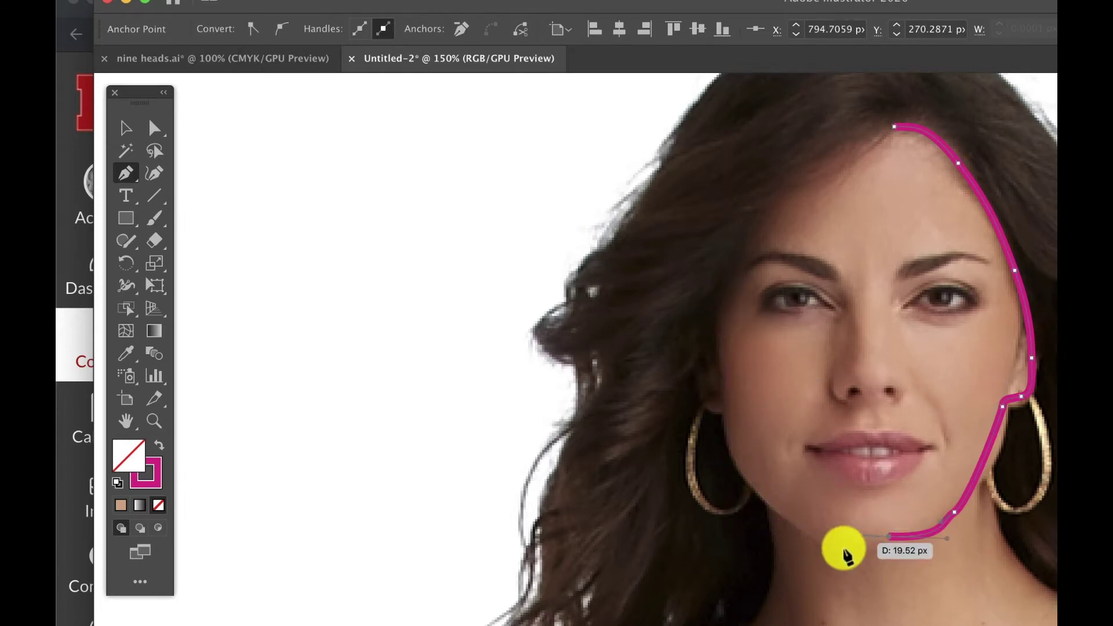
Complete and close the face outline with the Pen tool around the chin, up the far cheek and across the forehead, then deselect it
{"action": "left_click_drag", "start_coordinate": [864, 552], "coordinate": [792, 544]}
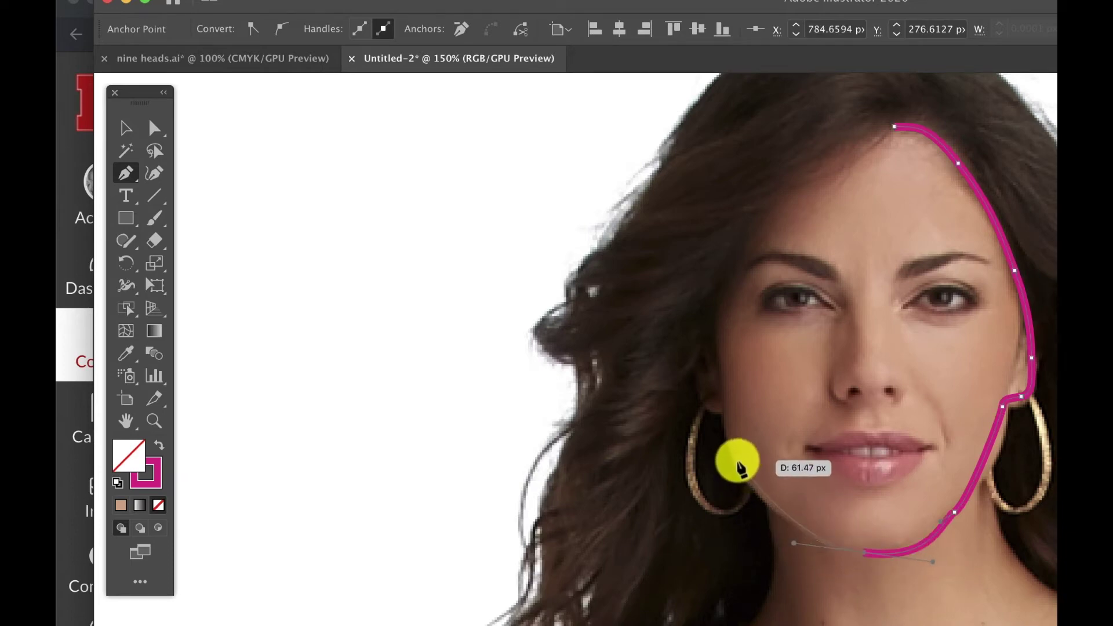
{"action": "left_click_drag", "start_coordinate": [724, 450], "coordinate": [717, 414]}
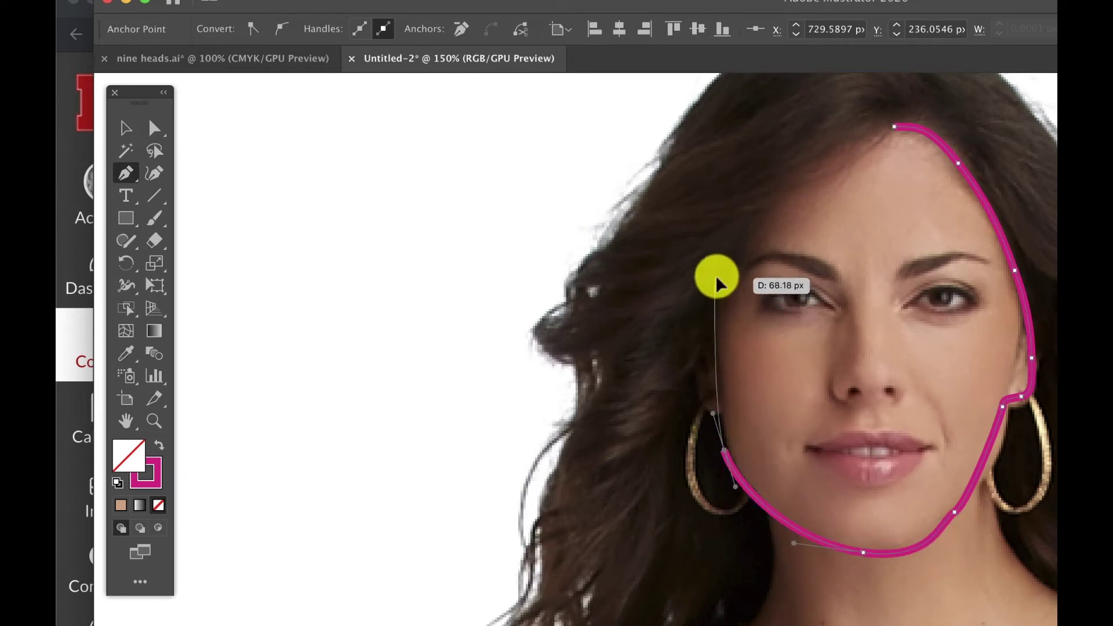
{"action": "left_click_drag", "start_coordinate": [716, 278], "coordinate": [735, 229]}
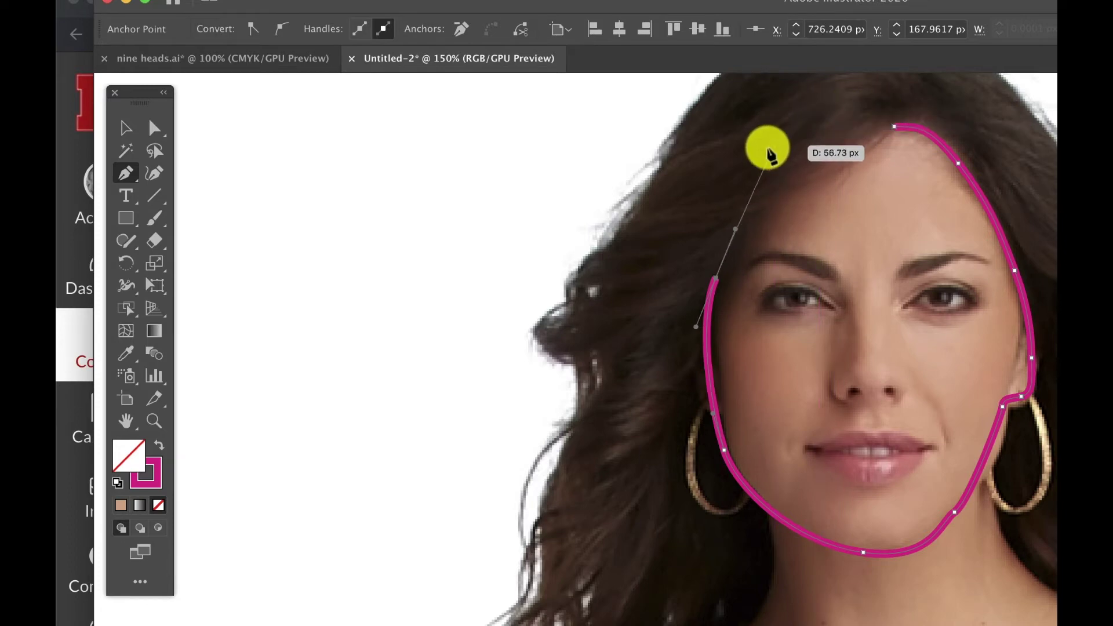
{"action": "left_click_drag", "start_coordinate": [771, 140], "coordinate": [808, 123]}
{"action": "key", "text": "super+z"}
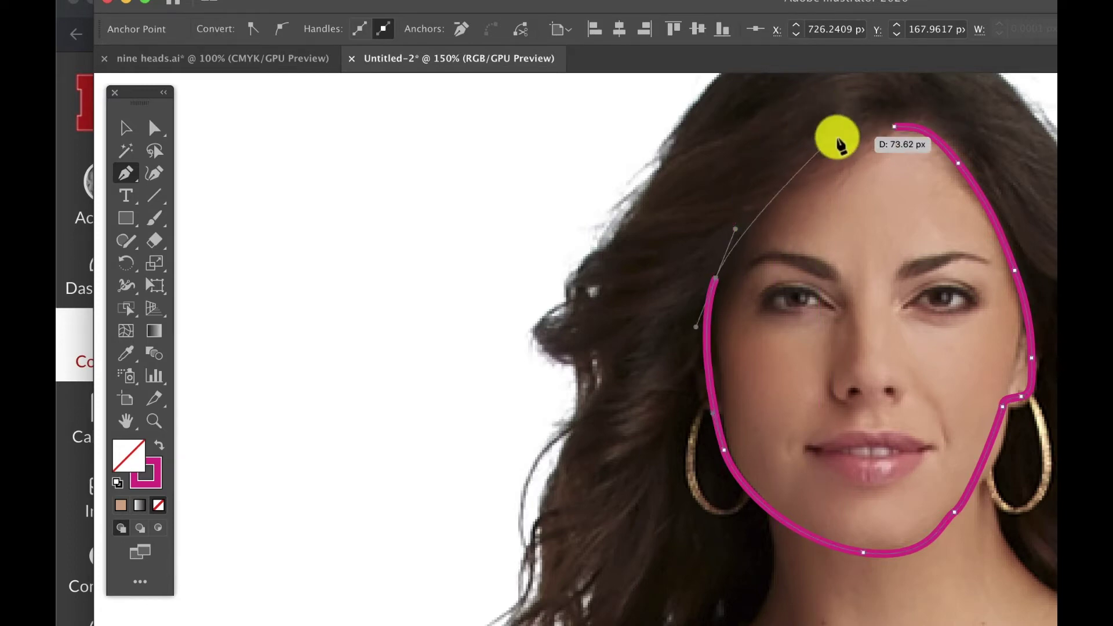
{"action": "mouse_move", "coordinate": [894, 126]}
{"action": "left_mouse_down"}
{"action": "mouse_move", "coordinate": [986, 107]}
{"action": "mouse_move", "coordinate": [1059, 116]}
{"action": "mouse_move", "coordinate": [1043, 125]}
{"action": "left_mouse_up"}
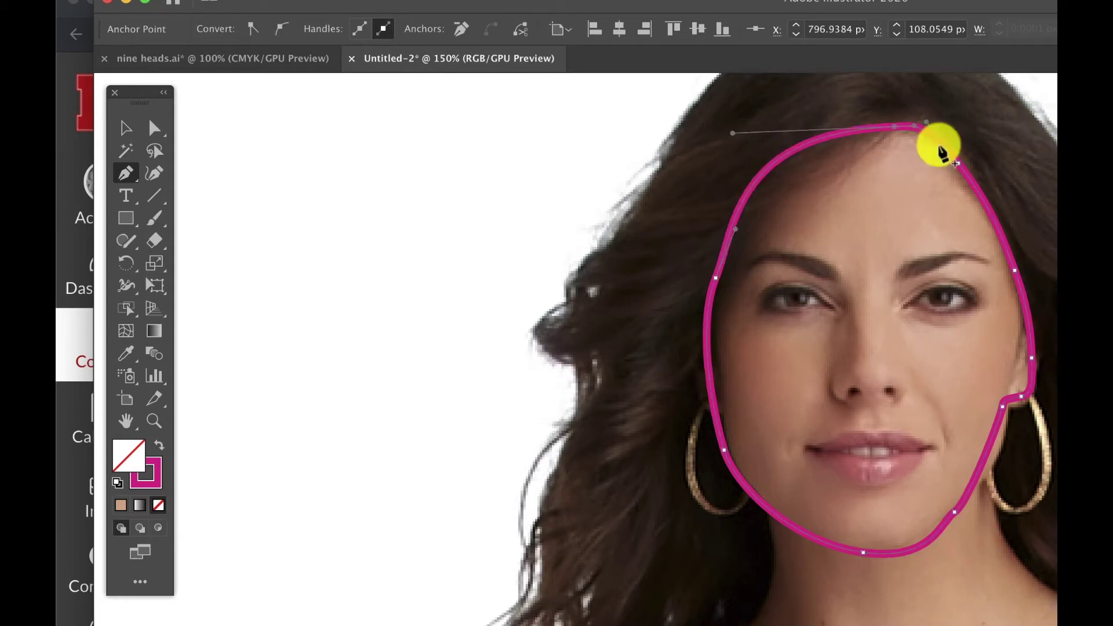
{"action": "left_click", "coordinate": [125, 129]}
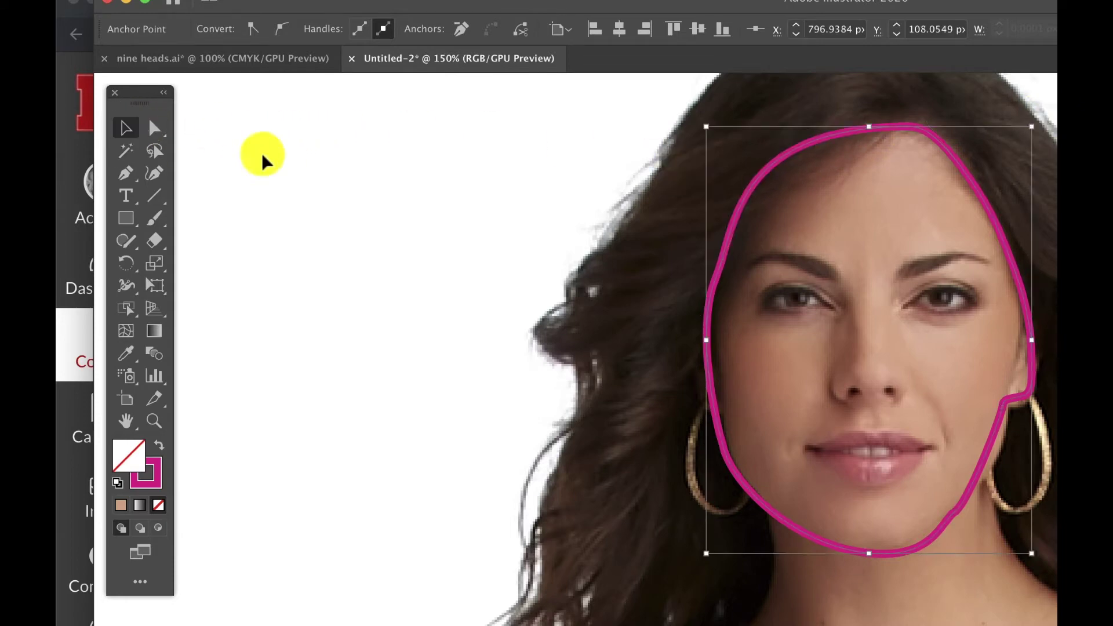
{"action": "left_click", "coordinate": [469, 196]}
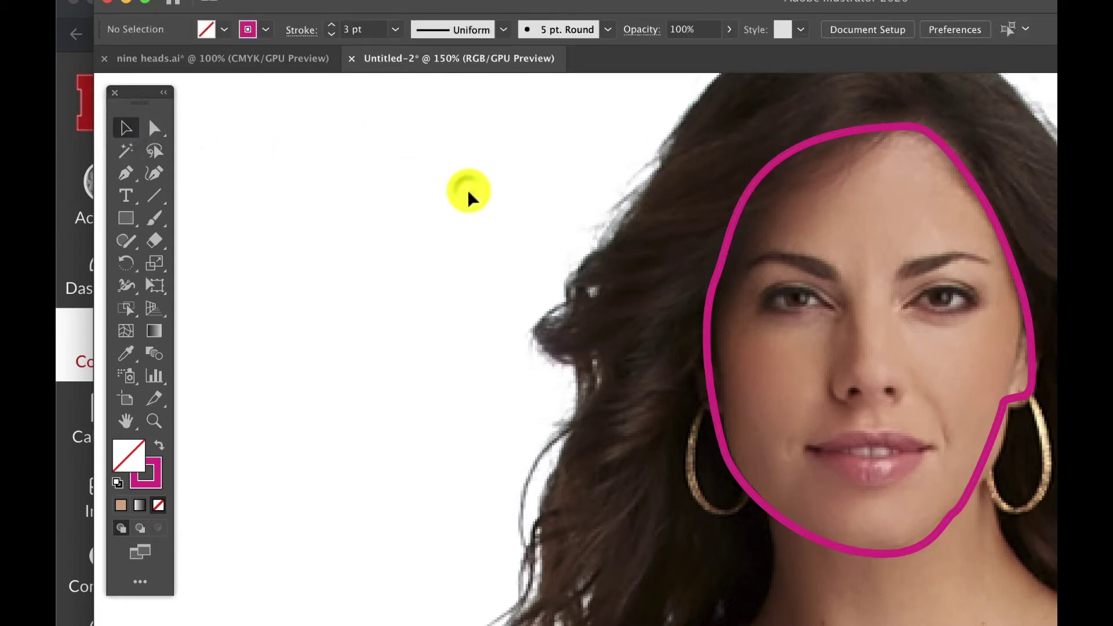
Swap the face outline's stroke to fill and recolor the shape with the skin tone sampled from the model's neck
{"action": "left_click", "coordinate": [788, 160]}
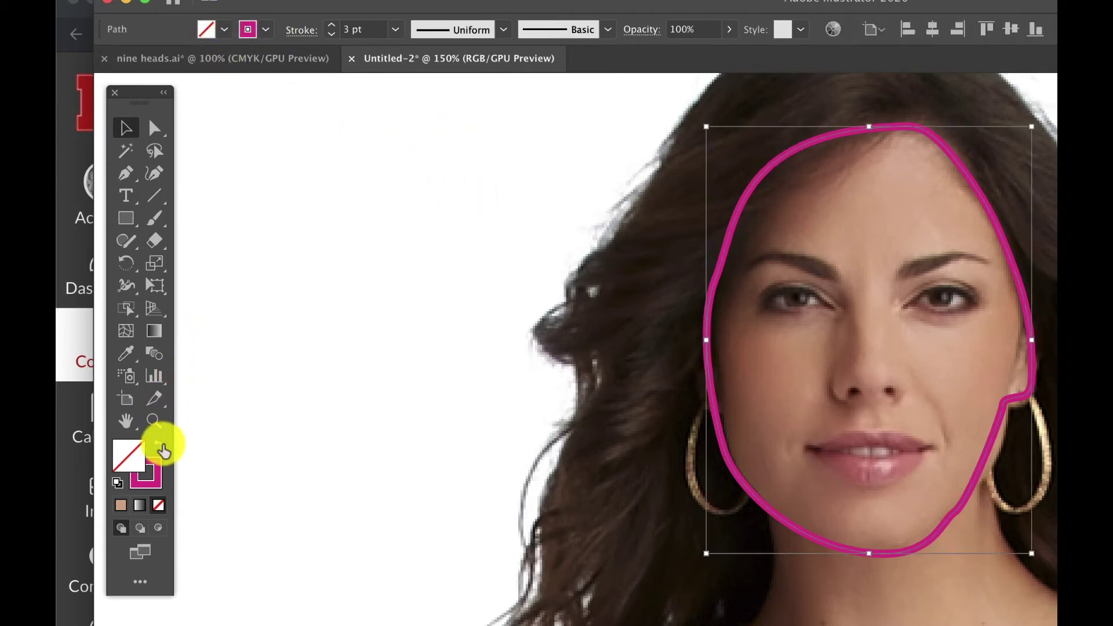
{"action": "left_click", "coordinate": [160, 444]}
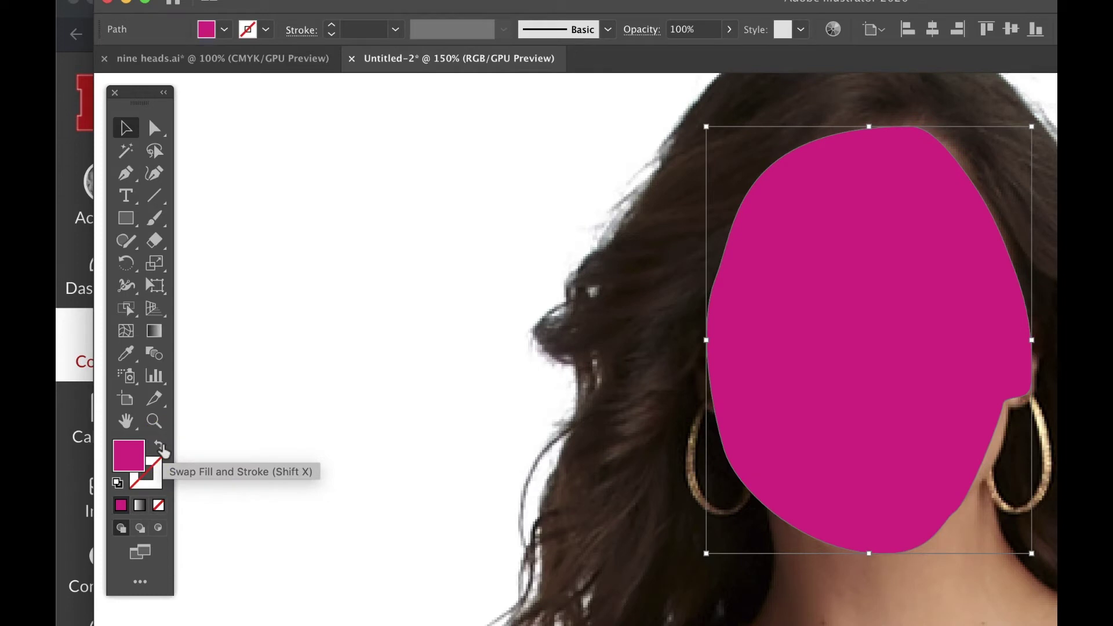
{"action": "key", "text": "i"}
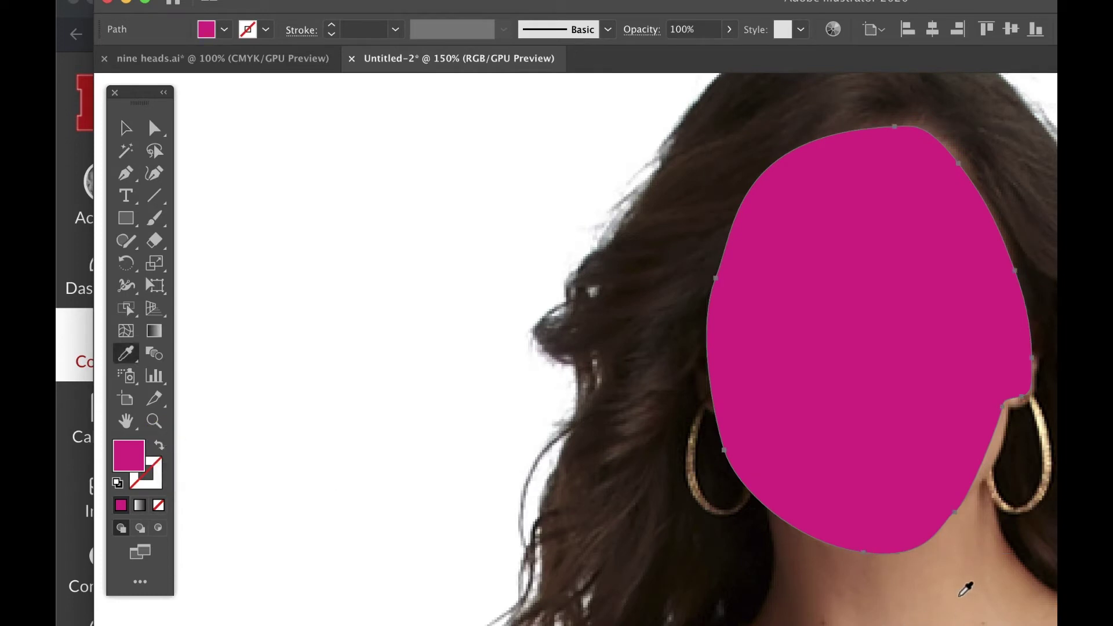
{"action": "left_click", "coordinate": [960, 596]}
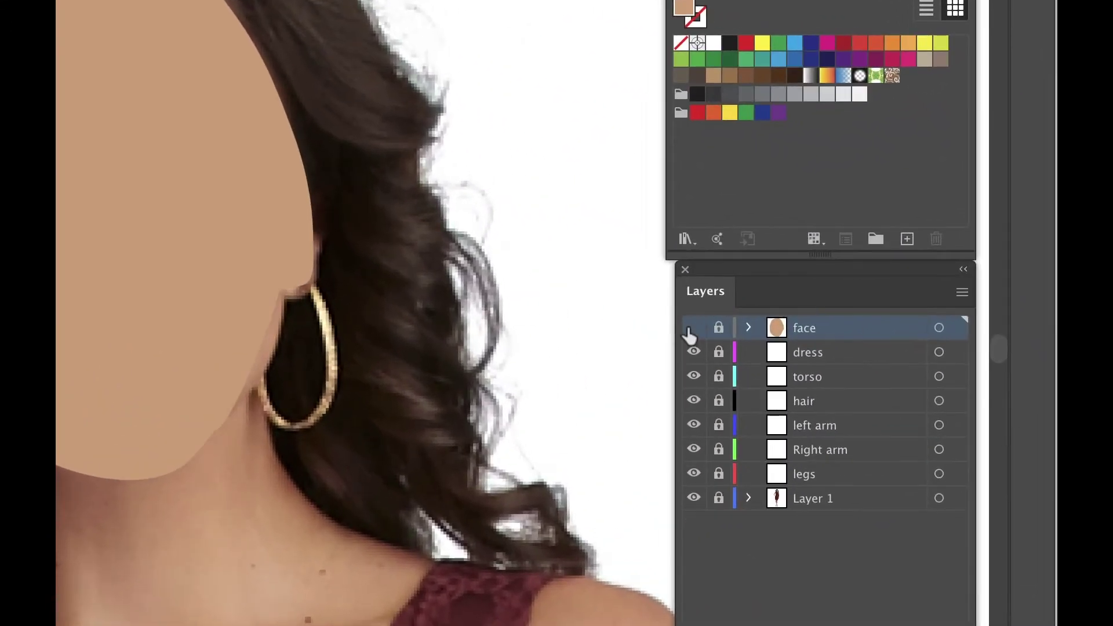
Hide the face layer, then make the torso layer active and unlock it
{"action": "left_click", "coordinate": [691, 328]}
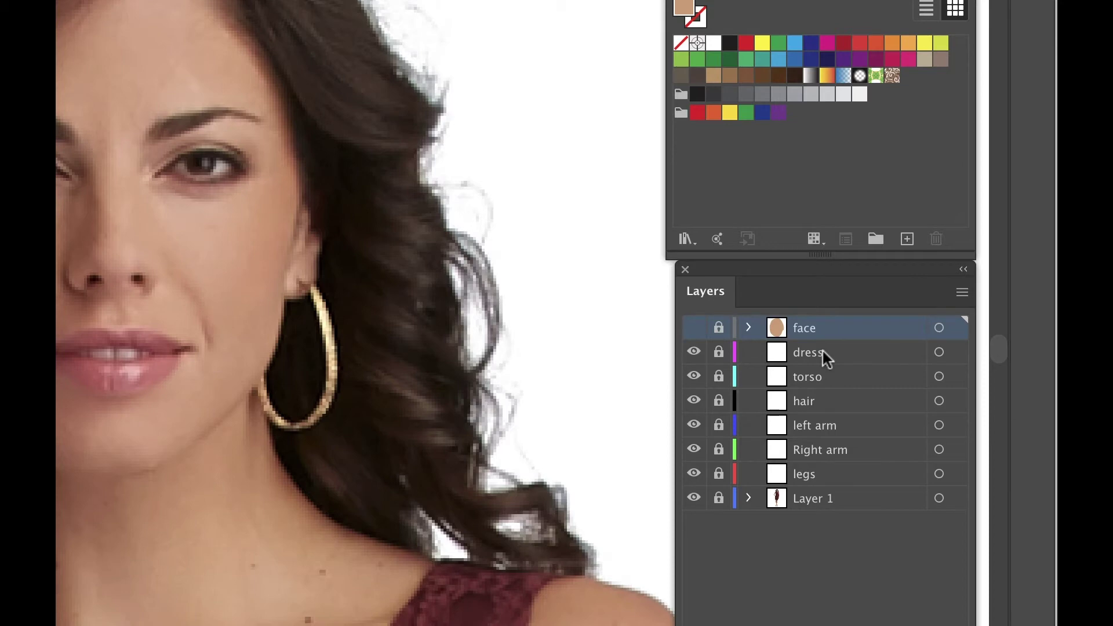
{"action": "left_click", "coordinate": [811, 375]}
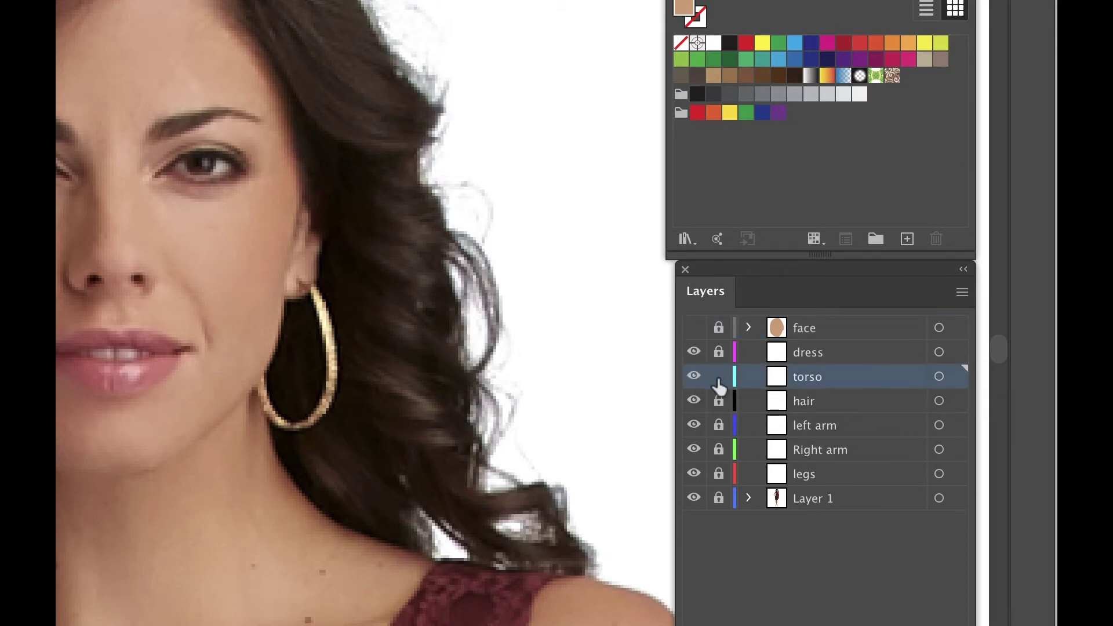
{"action": "left_click", "coordinate": [719, 376]}
Trace the torso with the Pen tool from the mouth down the neck, over the shoulder, down the side and across the skirt
{"action": "key", "text": "super+minus"}
{"action": "key", "text": "super+minus"}
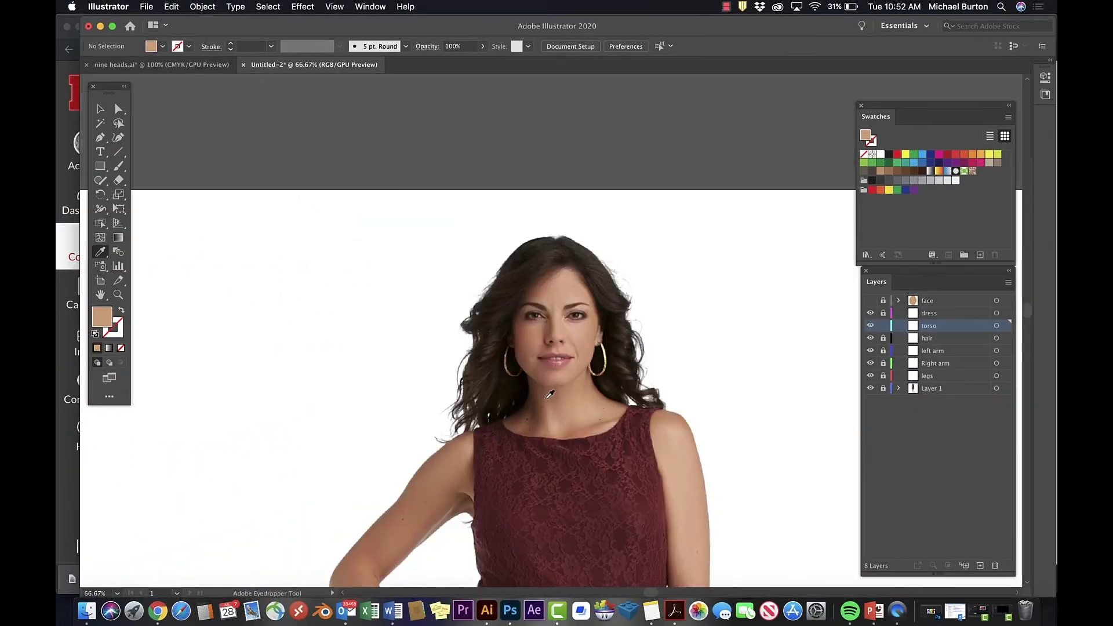
{"action": "key", "text": "space"}
{"action": "left_click_drag", "start_coordinate": [199, 608], "coordinate": [186, 590]}
{"action": "left_click_drag", "start_coordinate": [603, 437], "coordinate": [514, 271]}
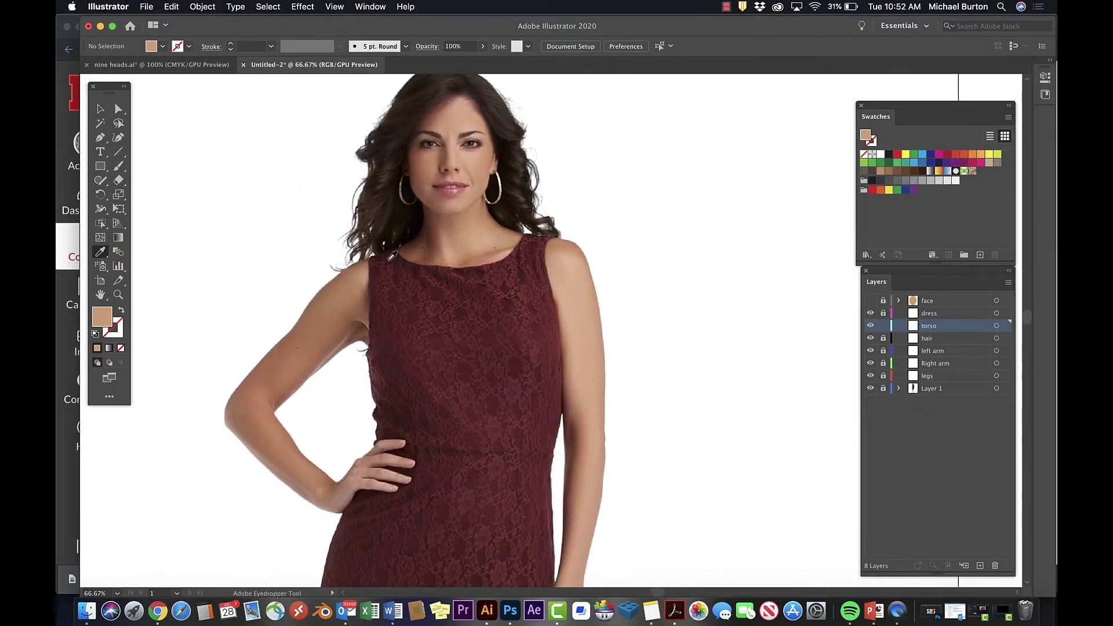
{"action": "key", "text": "p"}
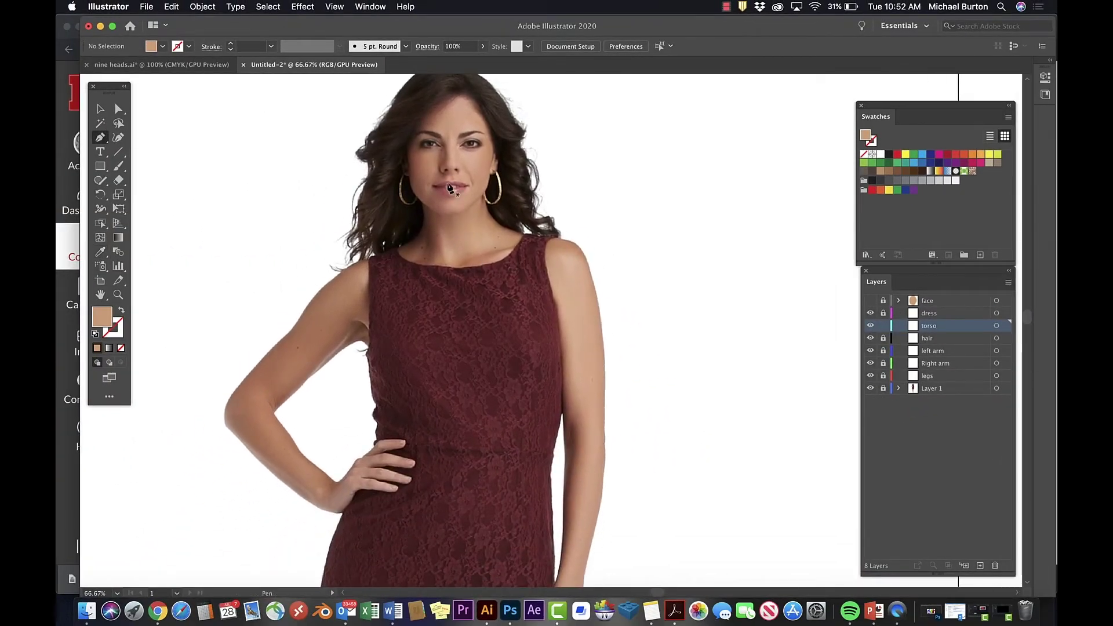
{"action": "left_click_drag", "start_coordinate": [448, 182], "coordinate": [472, 186]}
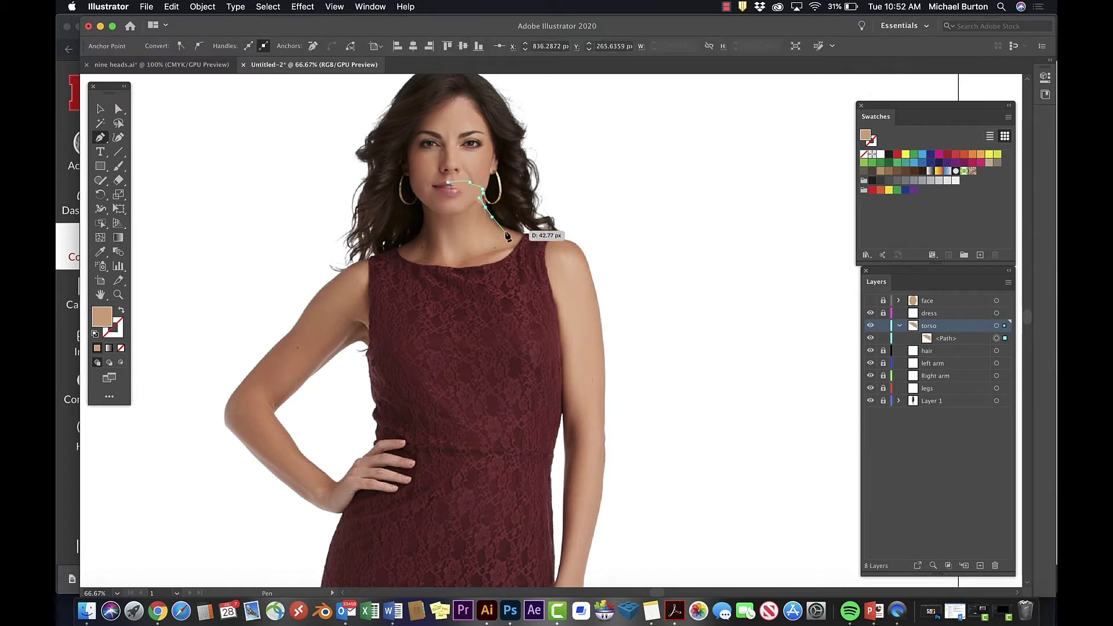
{"action": "left_click_drag", "start_coordinate": [534, 239], "coordinate": [535, 240]}
{"action": "left_click", "coordinate": [542, 243]}
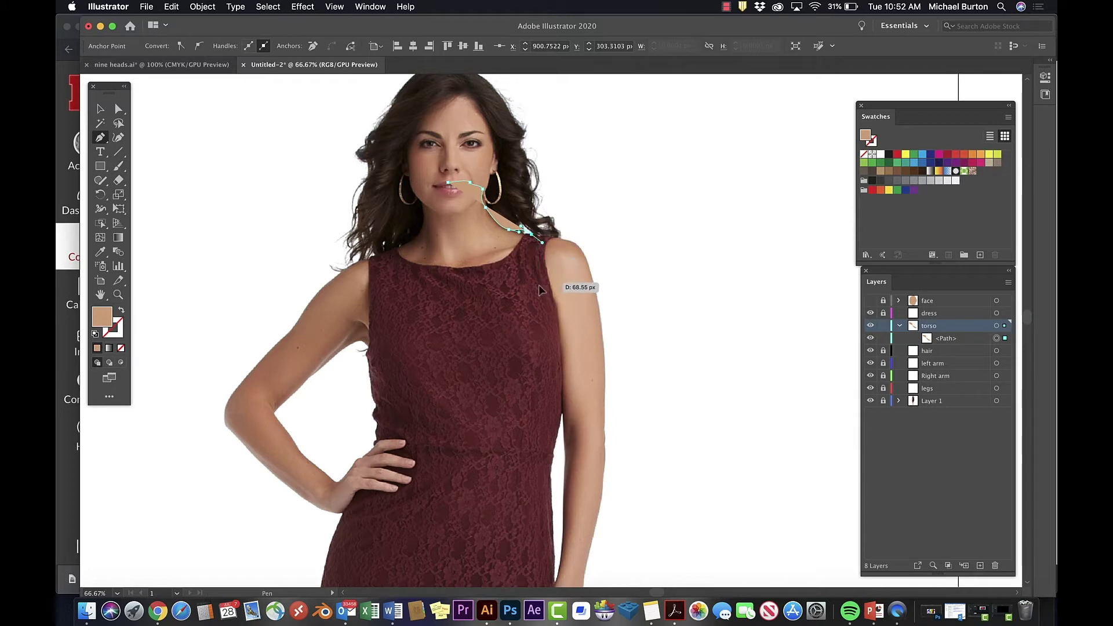
{"action": "left_click_drag", "start_coordinate": [539, 281], "coordinate": [539, 299]}
{"action": "left_click_drag", "start_coordinate": [555, 441], "coordinate": [532, 531]}
{"action": "left_click_drag", "start_coordinate": [541, 535], "coordinate": [502, 361]}
{"action": "left_click_drag", "start_coordinate": [428, 450], "coordinate": [290, 434]}
{"action": "left_click", "coordinate": [271, 423]}
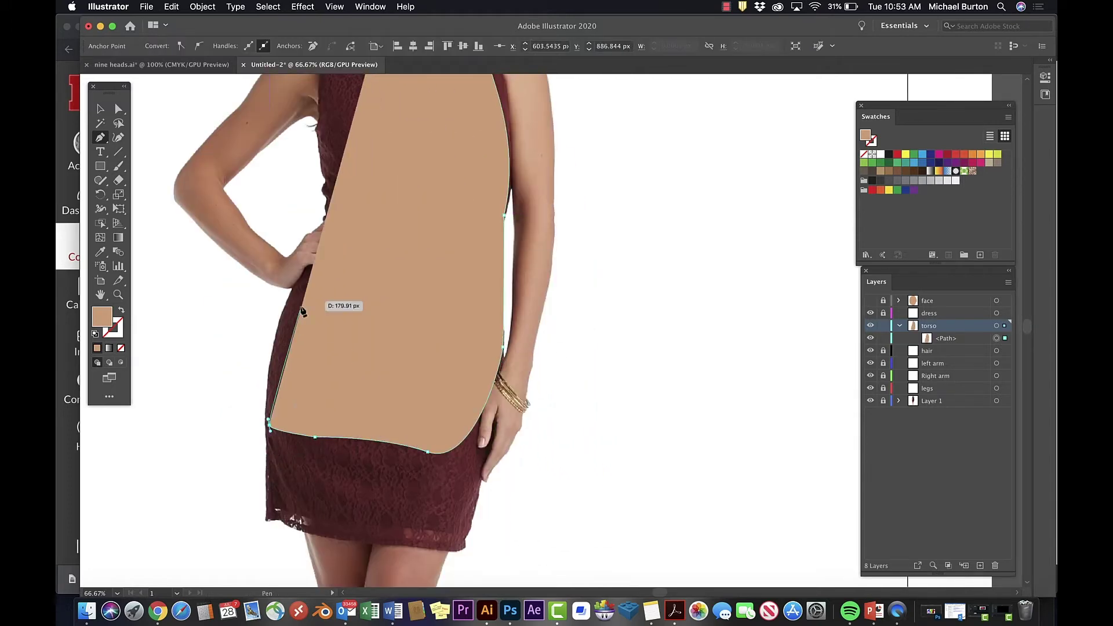
Complete the torso outline up the hip, waist and underarm, over the other shoulder and neck to the starting point, and deselect it
{"action": "left_click", "coordinate": [304, 275]}
{"action": "left_click_drag", "start_coordinate": [336, 205], "coordinate": [329, 177]}
{"action": "left_click_drag", "start_coordinate": [319, 122], "coordinate": [328, 385]}
{"action": "left_click", "coordinate": [297, 369]}
{"action": "left_click", "coordinate": [289, 326]}
{"action": "left_click", "coordinate": [338, 307]}
{"action": "left_click", "coordinate": [342, 284]}
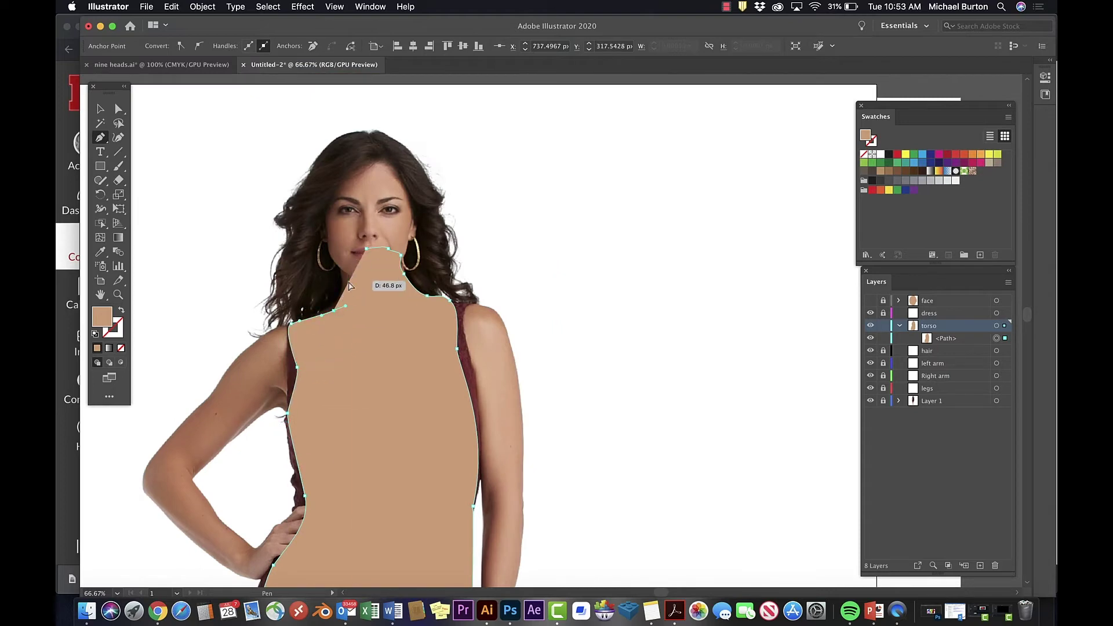
{"action": "left_click_drag", "start_coordinate": [342, 284], "coordinate": [367, 254]}
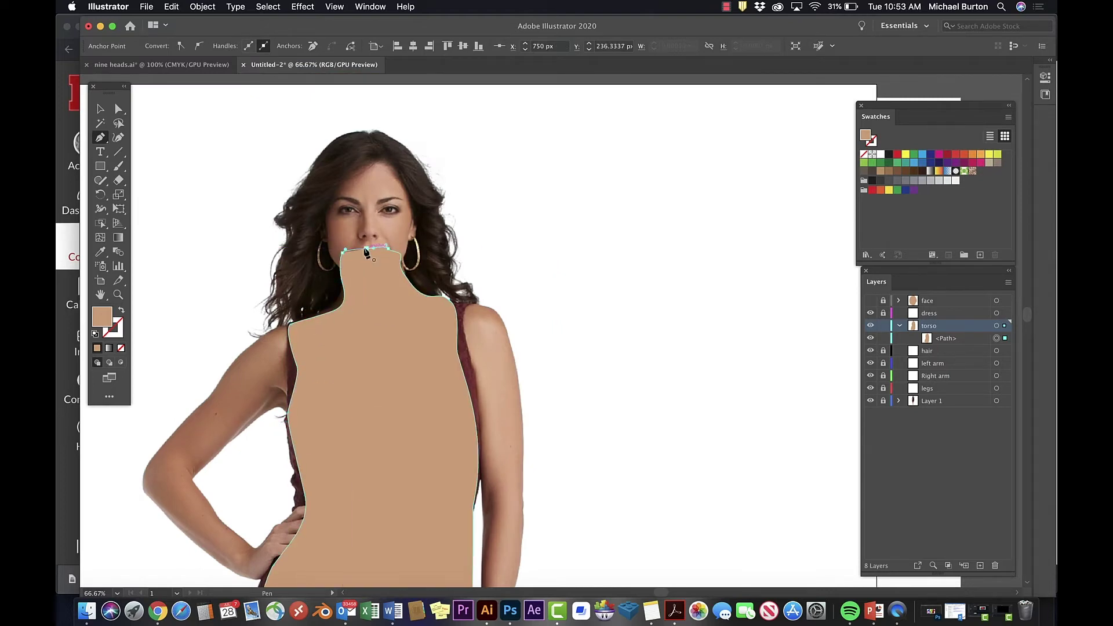
{"action": "left_click", "coordinate": [367, 250]}
{"action": "key", "text": "v"}
{"action": "left_click", "coordinate": [670, 343]}
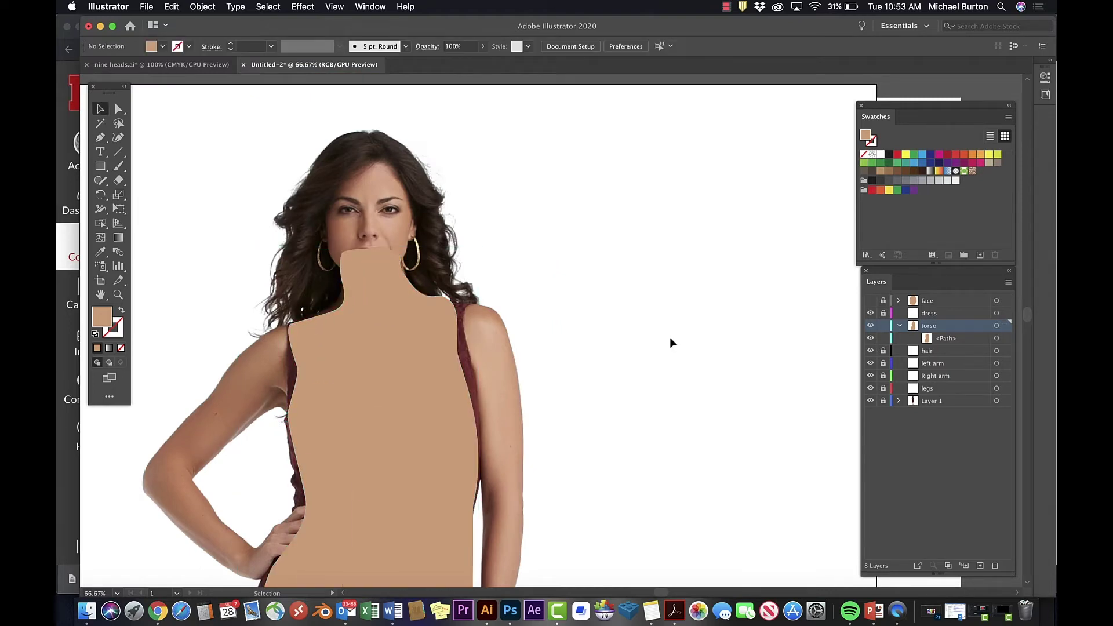
Show the face layer again and fill the torso shape with a darker skin tone sampled from the shaded upper arm
{"action": "left_click", "coordinate": [899, 326]}
{"action": "left_click", "coordinate": [871, 303]}
{"action": "left_click", "coordinate": [402, 367]}
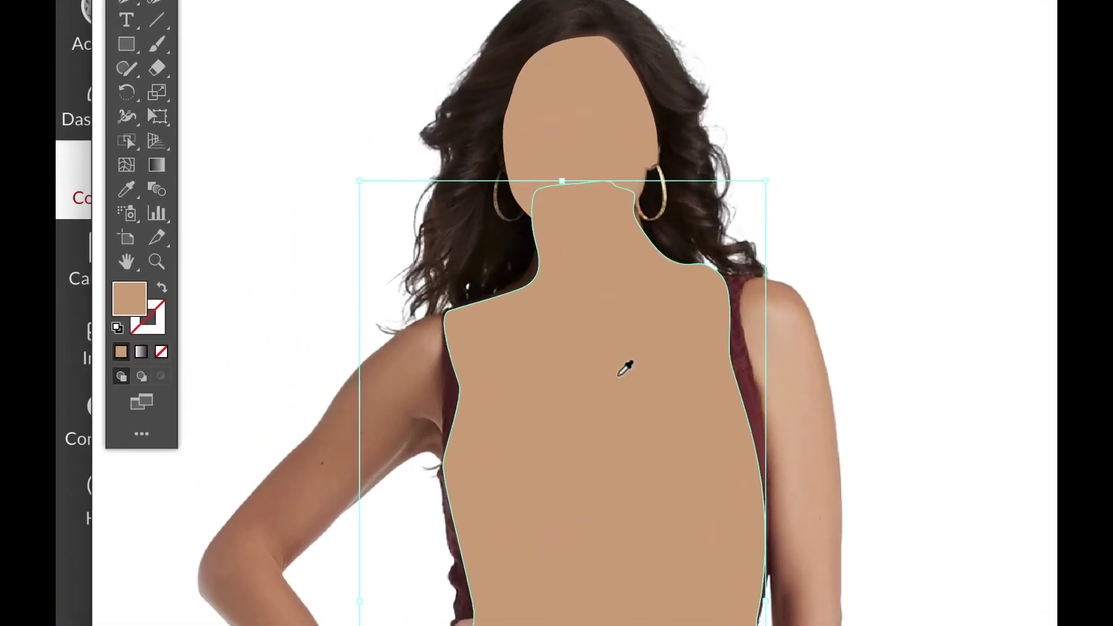
{"action": "key", "text": "i"}
{"action": "left_click", "coordinate": [277, 378]}
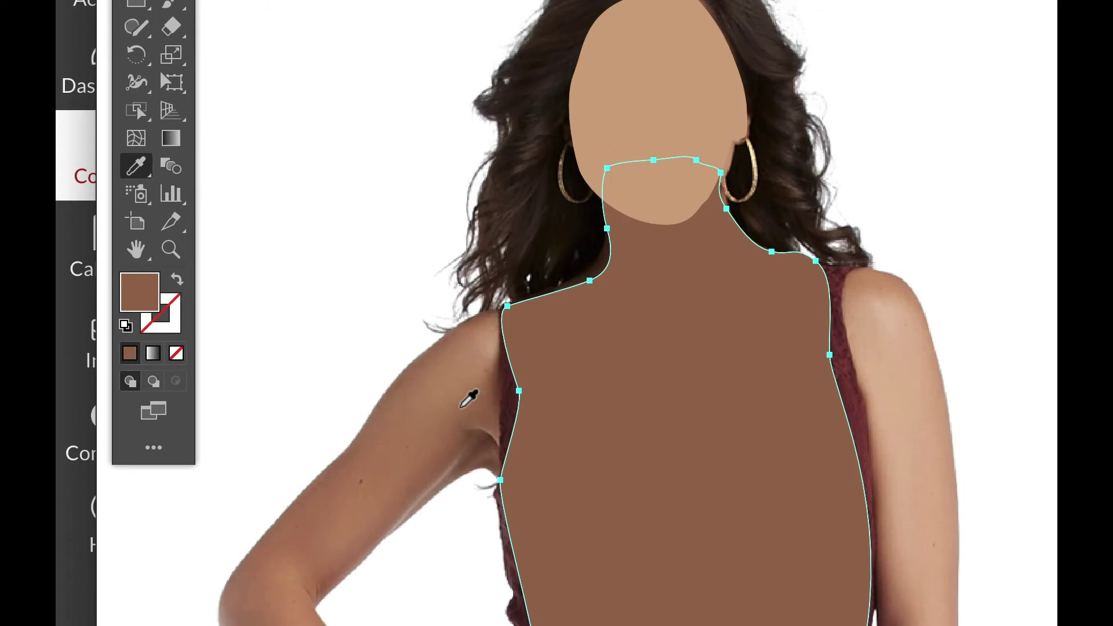
{"action": "left_click", "coordinate": [462, 406]}
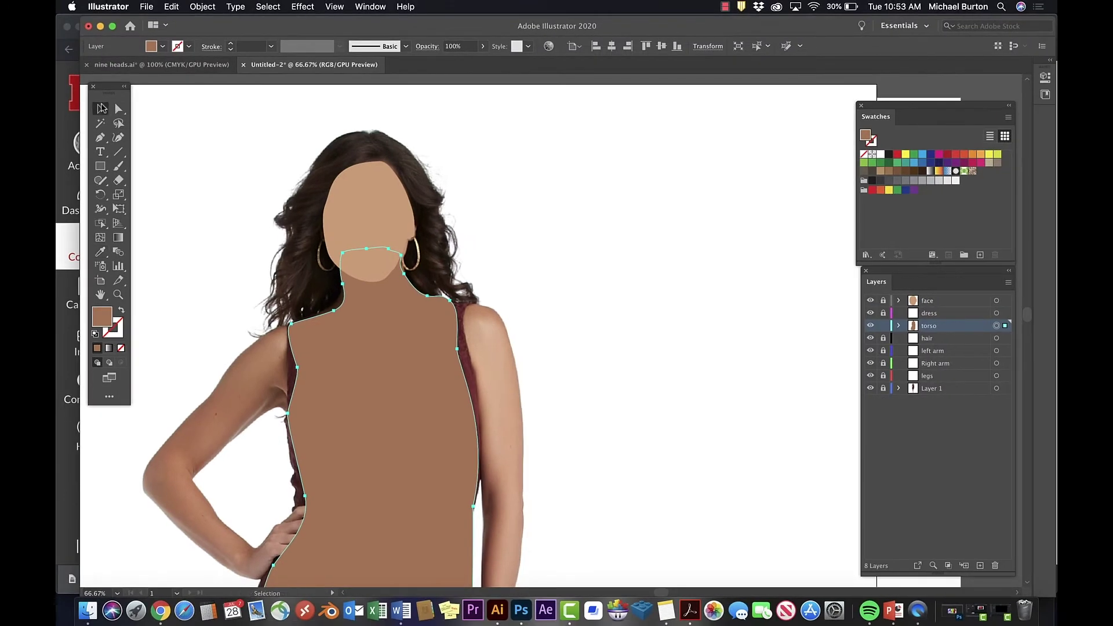
{"action": "left_click", "coordinate": [101, 108]}
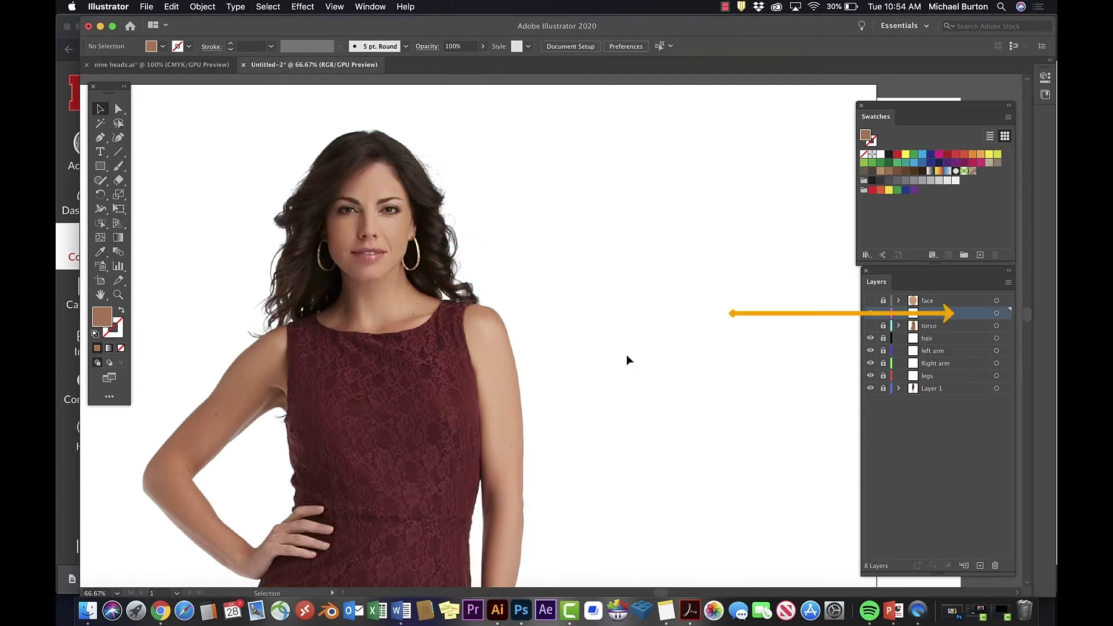
On the dress layer, trace the dress with no fill from the shoulder down the side next to the straight arm and across the hem
{"action": "left_click_drag", "start_coordinate": [399, 388], "coordinate": [538, 283]}
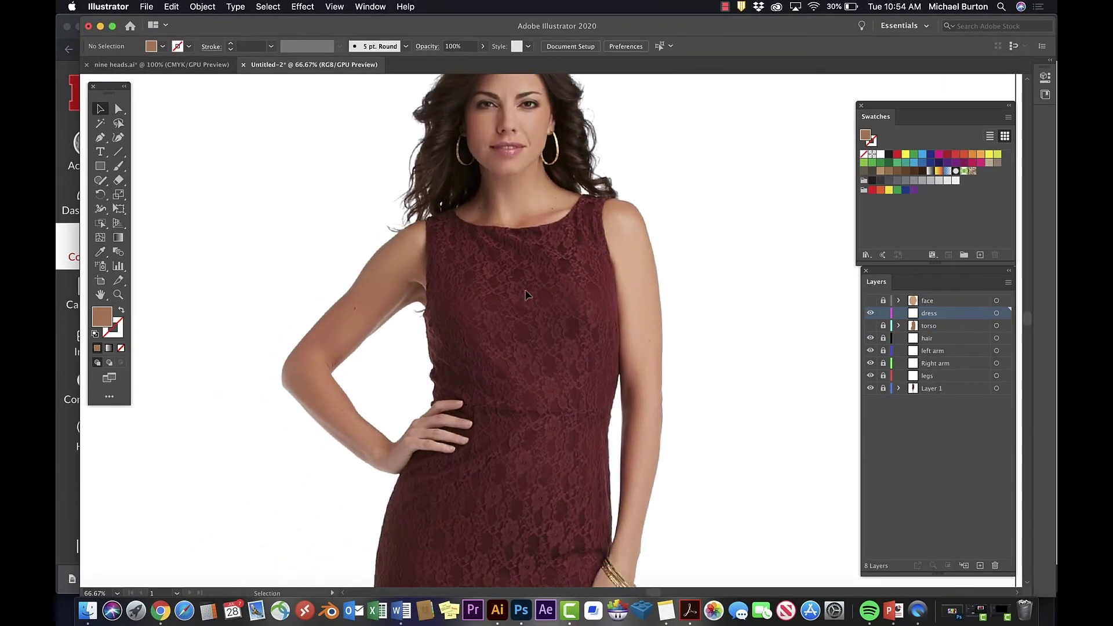
{"action": "key", "text": "p"}
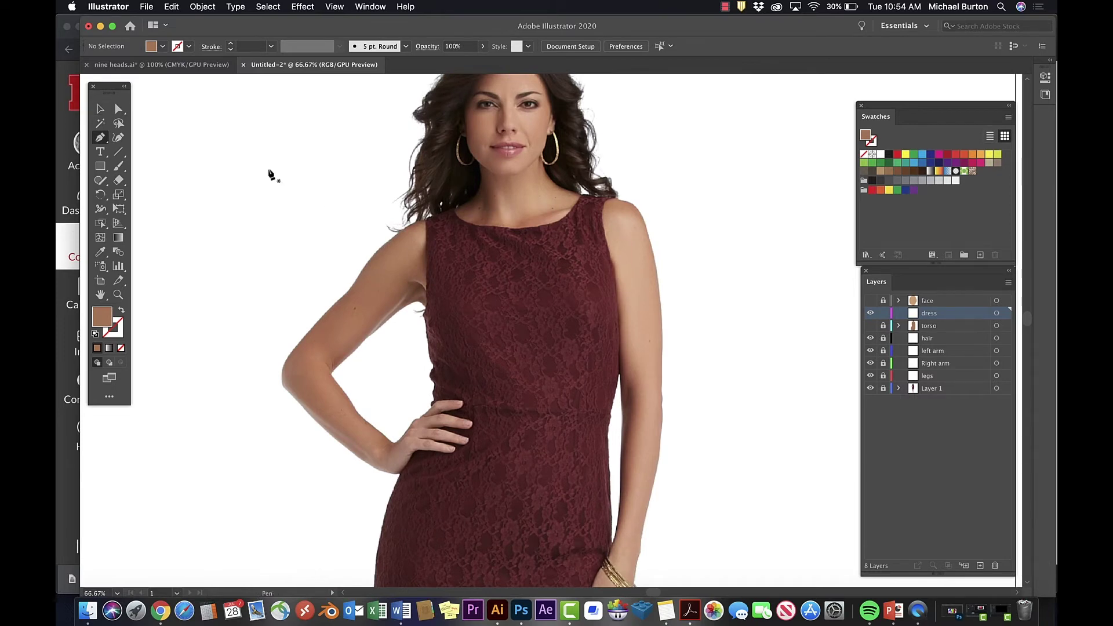
{"action": "key", "text": "shift+x"}
{"action": "left_click", "coordinate": [583, 194]}
{"action": "left_click", "coordinate": [605, 198]}
{"action": "left_click", "coordinate": [620, 369]}
{"action": "left_click", "coordinate": [605, 426]}
{"action": "left_click", "coordinate": [614, 530]}
{"action": "left_click_drag", "start_coordinate": [614, 529], "coordinate": [600, 301]}
{"action": "left_click", "coordinate": [580, 406]}
{"action": "left_click", "coordinate": [560, 505]}
{"action": "left_click_drag", "start_coordinate": [480, 502], "coordinate": [472, 500]}
Complete the dress outline up the hip and waist beside the bent arm, over the shoulder and along the neckline, then deselect it
{"action": "left_click_drag", "start_coordinate": [386, 247], "coordinate": [405, 206]}
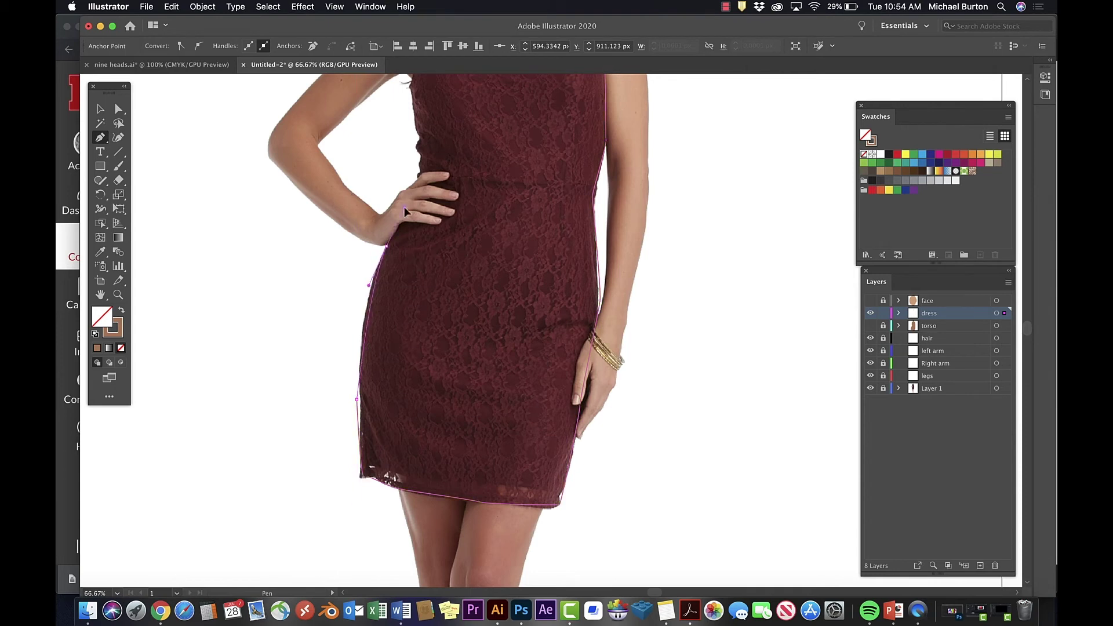
{"action": "left_click", "coordinate": [419, 179]}
{"action": "left_click_drag", "start_coordinate": [411, 92], "coordinate": [409, 79]}
{"action": "left_click_drag", "start_coordinate": [413, 77], "coordinate": [402, 219]}
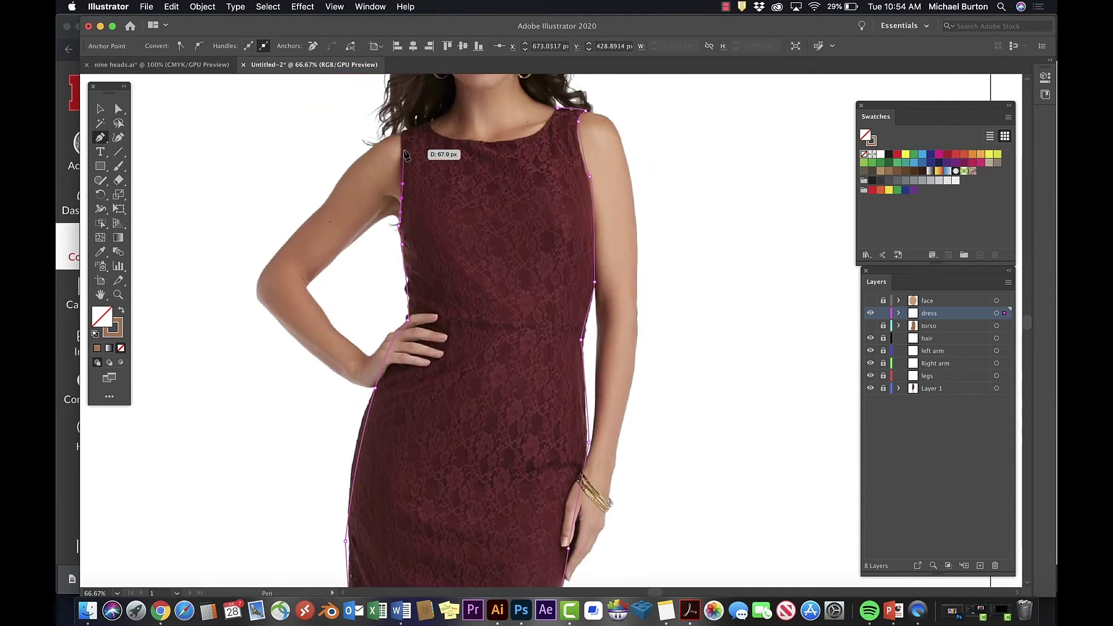
{"action": "left_click", "coordinate": [404, 131]}
{"action": "left_click", "coordinate": [428, 121]}
{"action": "left_click_drag", "start_coordinate": [483, 142], "coordinate": [535, 140]}
{"action": "left_click_drag", "start_coordinate": [558, 107], "coordinate": [571, 95]}
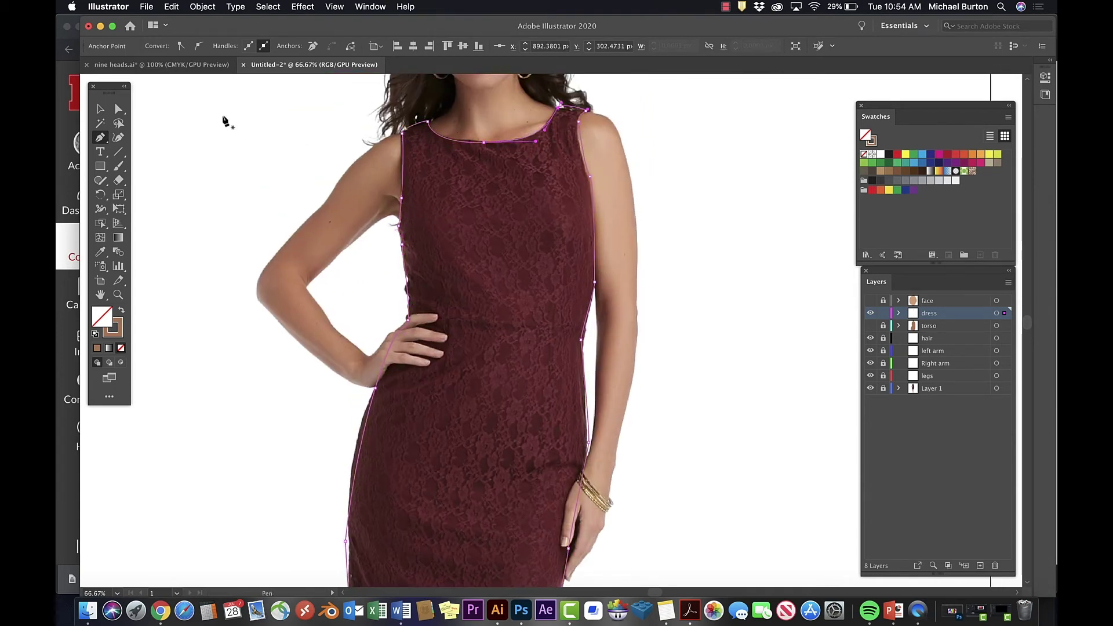
{"action": "left_click", "coordinate": [102, 110]}
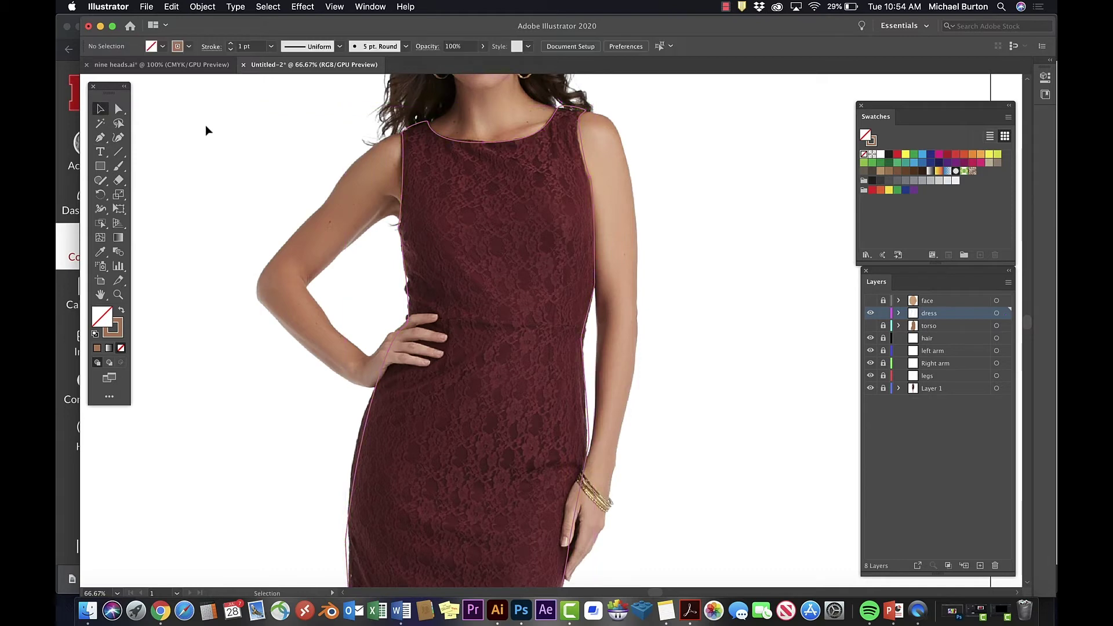
Fill the dress shape with the maroon sampled from the photographed dress and leave it without a stroke
{"action": "left_click", "coordinate": [121, 311]}
{"action": "mouse_move", "coordinate": [502, 273]}
{"action": "left_mouse_down"}
{"action": "mouse_move", "coordinate": [467, 291]}
{"action": "mouse_move", "coordinate": [446, 249]}
{"action": "mouse_move", "coordinate": [346, 274]}
{"action": "left_mouse_up"}
{"action": "key", "text": "i"}
{"action": "left_click", "coordinate": [577, 189]}
{"action": "left_click", "coordinate": [102, 114]}
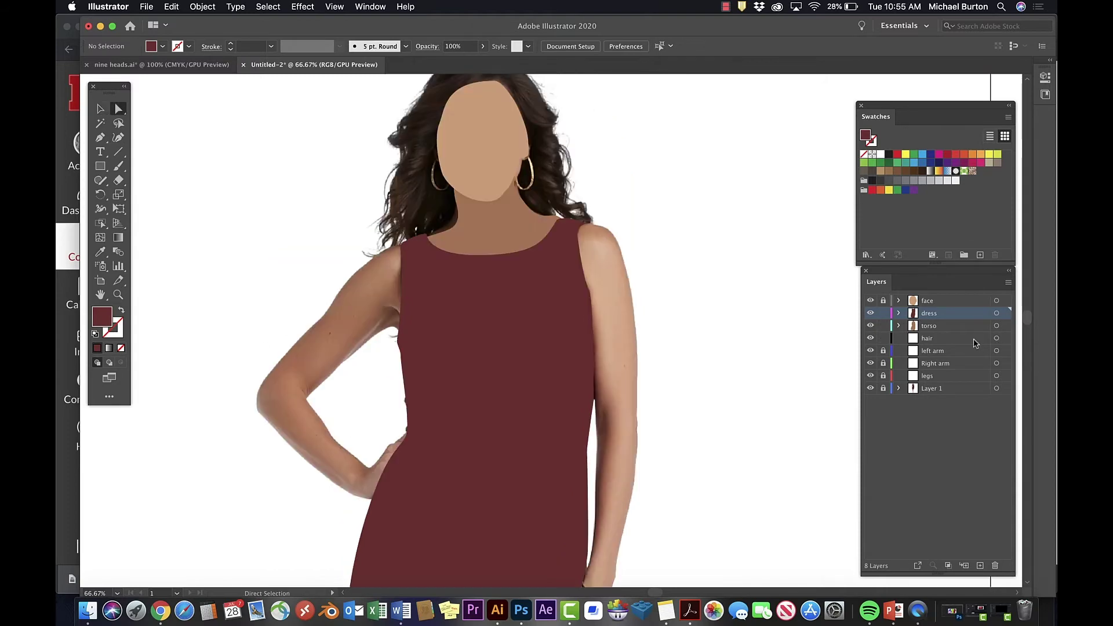
On the hair layer, trace the hair from the crown down the side above the straight arm and across below the dress neckline
{"action": "left_click", "coordinate": [974, 342]}
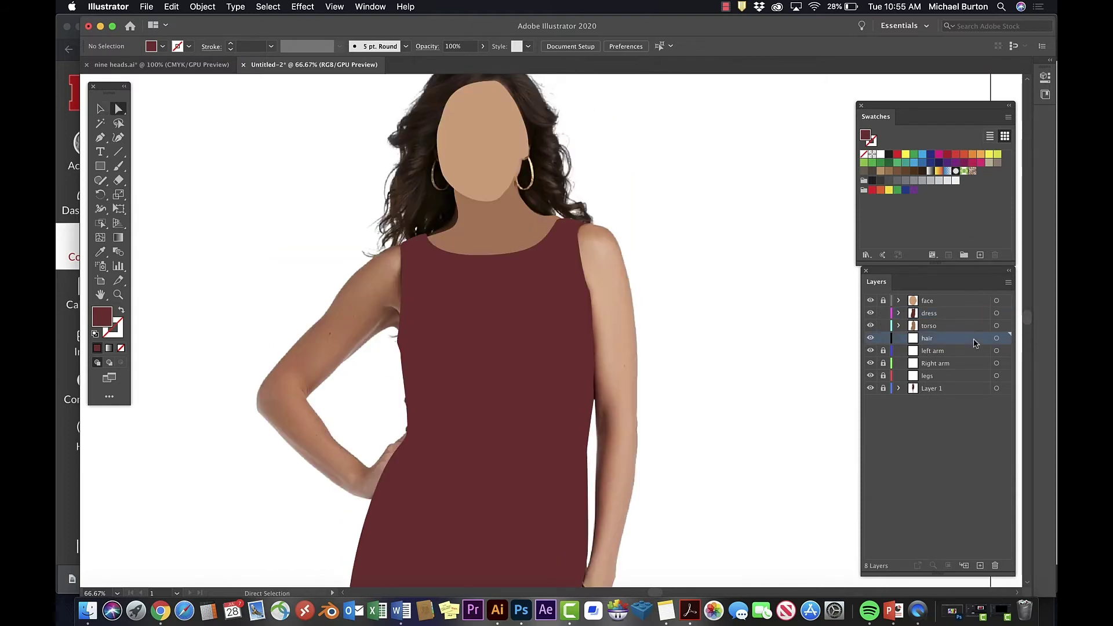
{"action": "scroll", "coordinate": [515, 210], "scroll_direction": "up", "scroll_amount": 5}
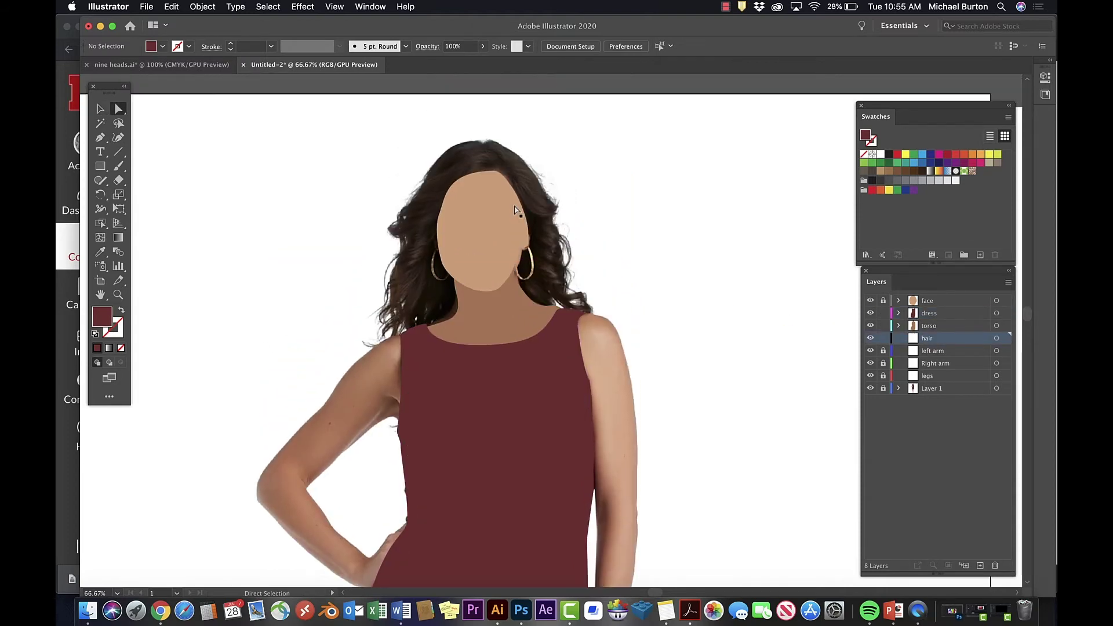
{"action": "left_click", "coordinate": [476, 141]}
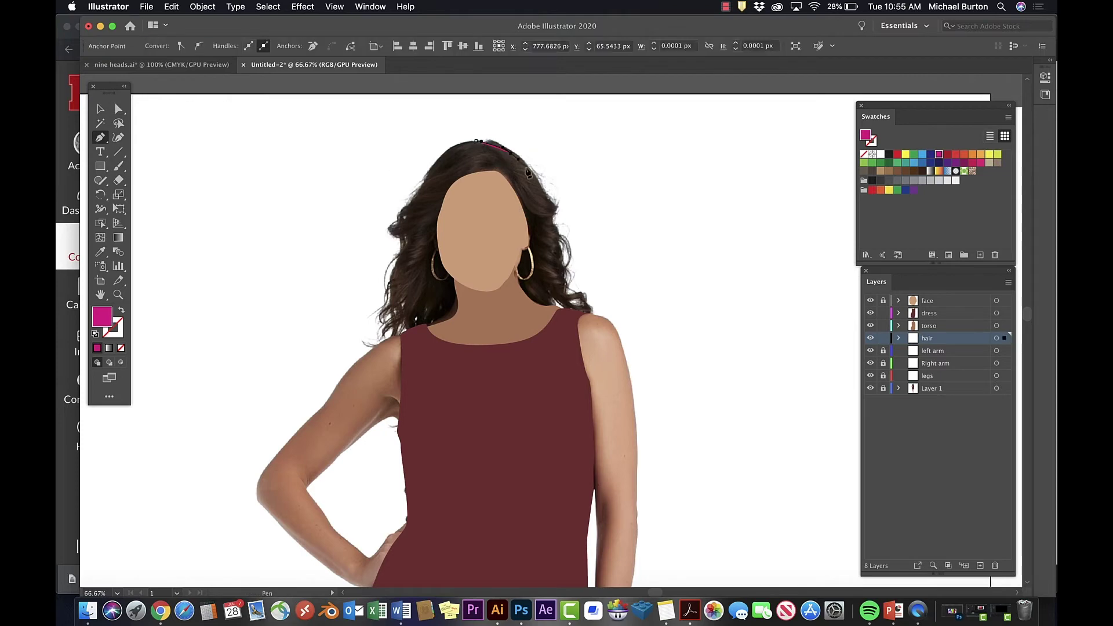
{"action": "left_click_drag", "start_coordinate": [510, 153], "coordinate": [524, 161]}
{"action": "left_click_drag", "start_coordinate": [546, 190], "coordinate": [558, 235]}
{"action": "left_click_drag", "start_coordinate": [563, 251], "coordinate": [563, 261]}
{"action": "left_click_drag", "start_coordinate": [563, 286], "coordinate": [591, 305]}
{"action": "left_click_drag", "start_coordinate": [593, 316], "coordinate": [585, 328]}
{"action": "left_click_drag", "start_coordinate": [521, 353], "coordinate": [508, 354]}
Complete the hair outline up the side above the bent arm to the crown and fill it with very dark brown, without a stroke
{"action": "left_click_drag", "start_coordinate": [390, 339], "coordinate": [384, 334]}
{"action": "left_click_drag", "start_coordinate": [383, 318], "coordinate": [399, 268]}
{"action": "left_click_drag", "start_coordinate": [401, 247], "coordinate": [399, 241]}
{"action": "left_click_drag", "start_coordinate": [390, 231], "coordinate": [391, 225]}
{"action": "left_click_drag", "start_coordinate": [426, 179], "coordinate": [431, 171]}
{"action": "left_click_drag", "start_coordinate": [448, 146], "coordinate": [457, 145]}
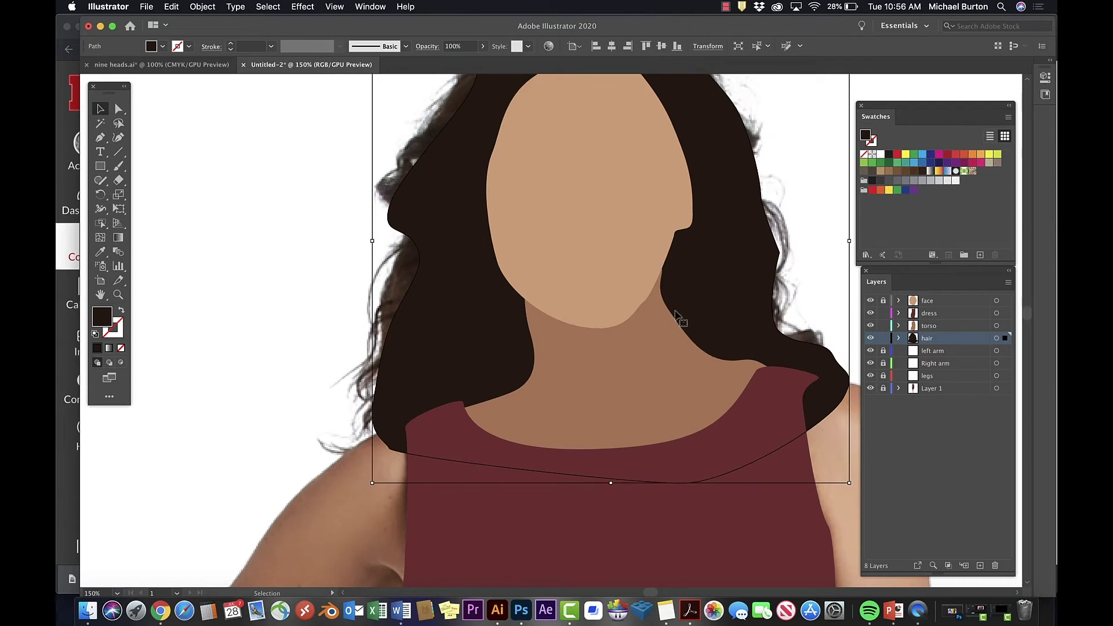
Nudge the hair shape slightly to line up with the photographed hair, then deselect it
{"action": "scroll", "coordinate": [676, 315], "scroll_direction": "down", "scroll_amount": 2}
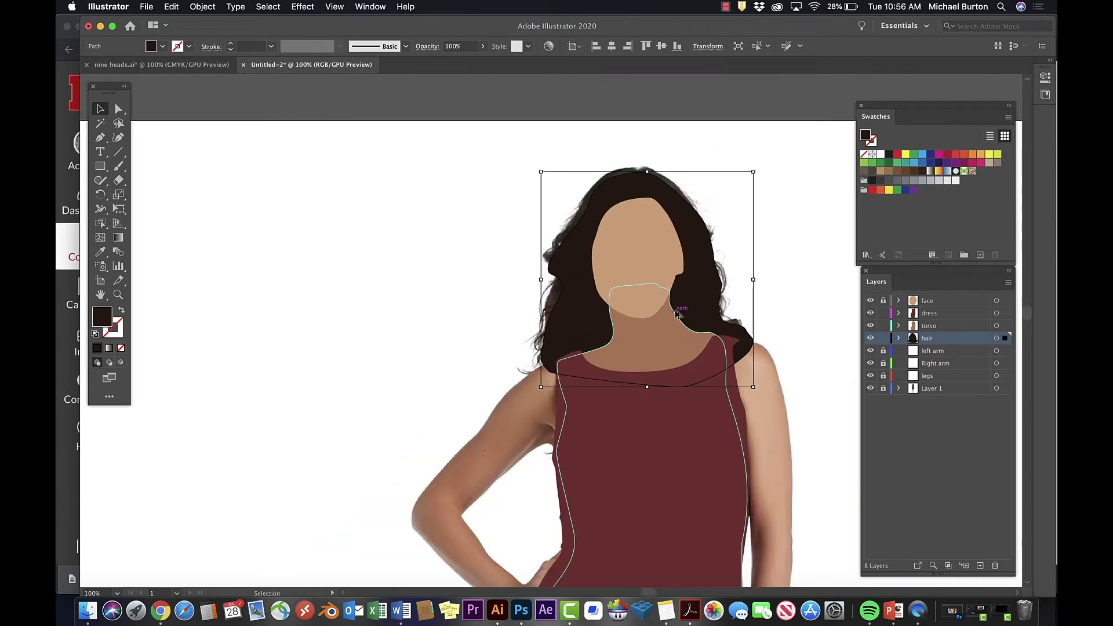
{"action": "left_click_drag", "start_coordinate": [698, 271], "coordinate": [694, 270]}
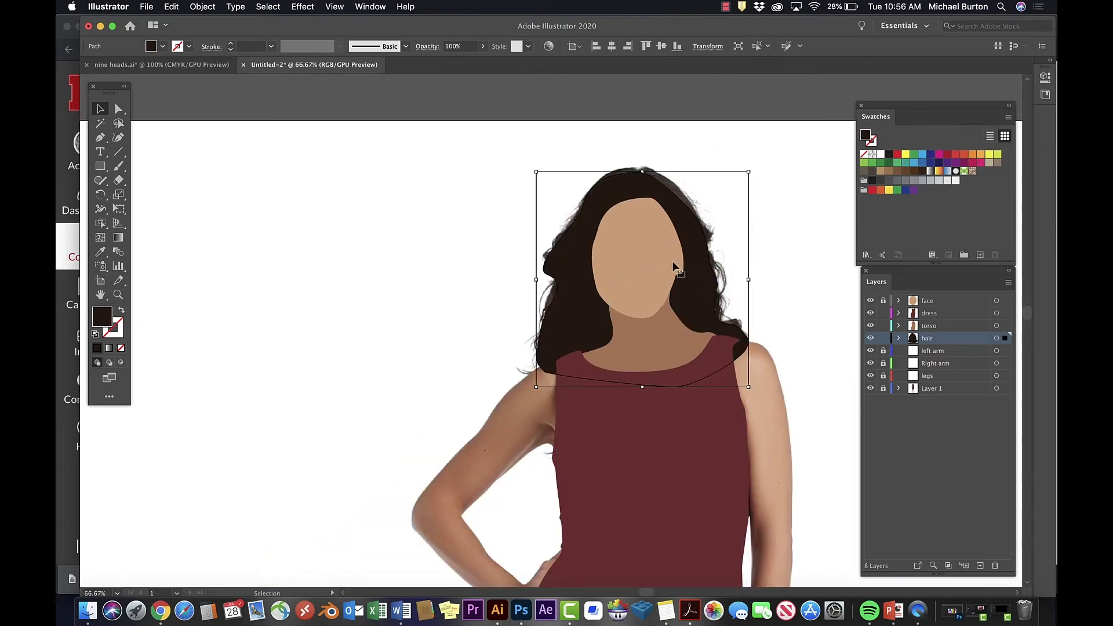
{"action": "left_click", "coordinate": [768, 210]}
{"action": "left_click_drag", "start_coordinate": [685, 217], "coordinate": [683, 214]}
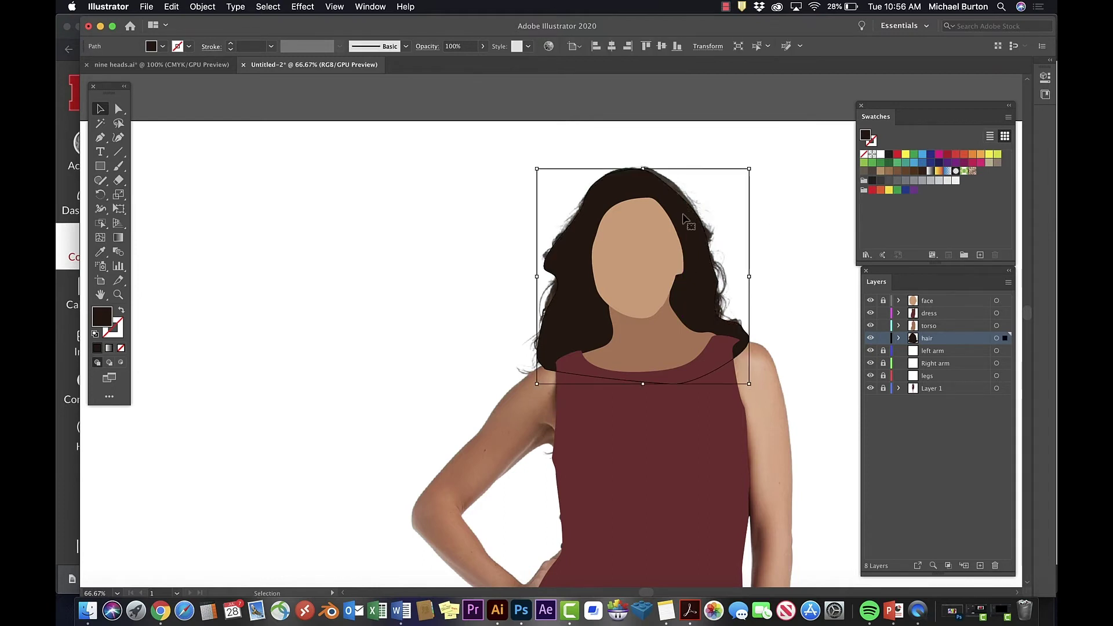
{"action": "left_click", "coordinate": [787, 264]}
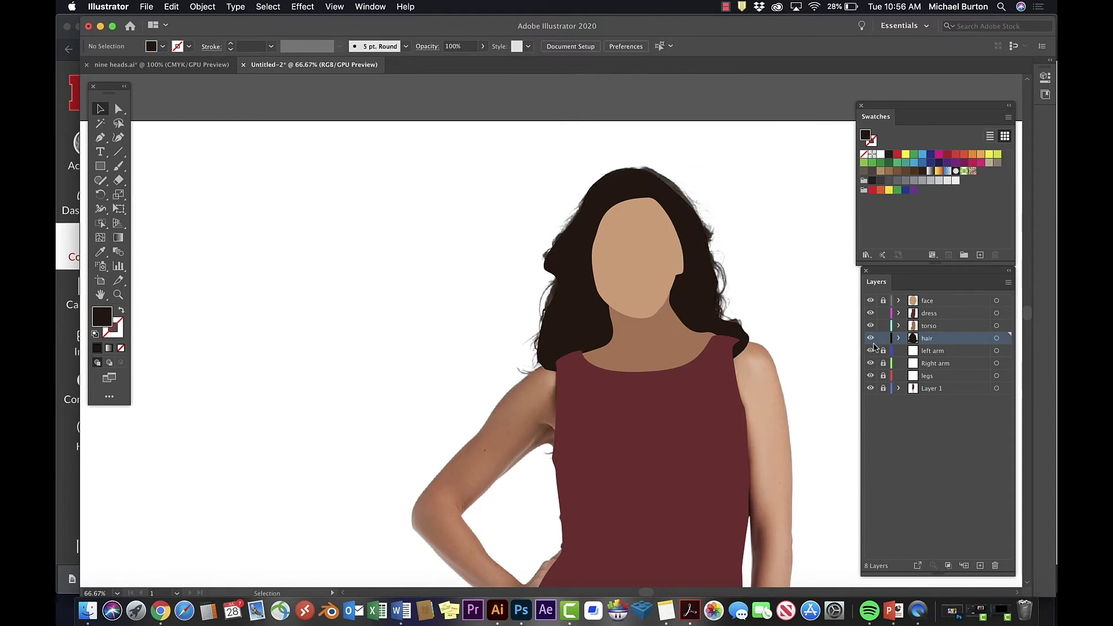
Unlock the face layer and draw a dark hair strand on it, covering the forehead and temple on the straight arm's side
{"action": "left_click", "coordinate": [931, 301]}
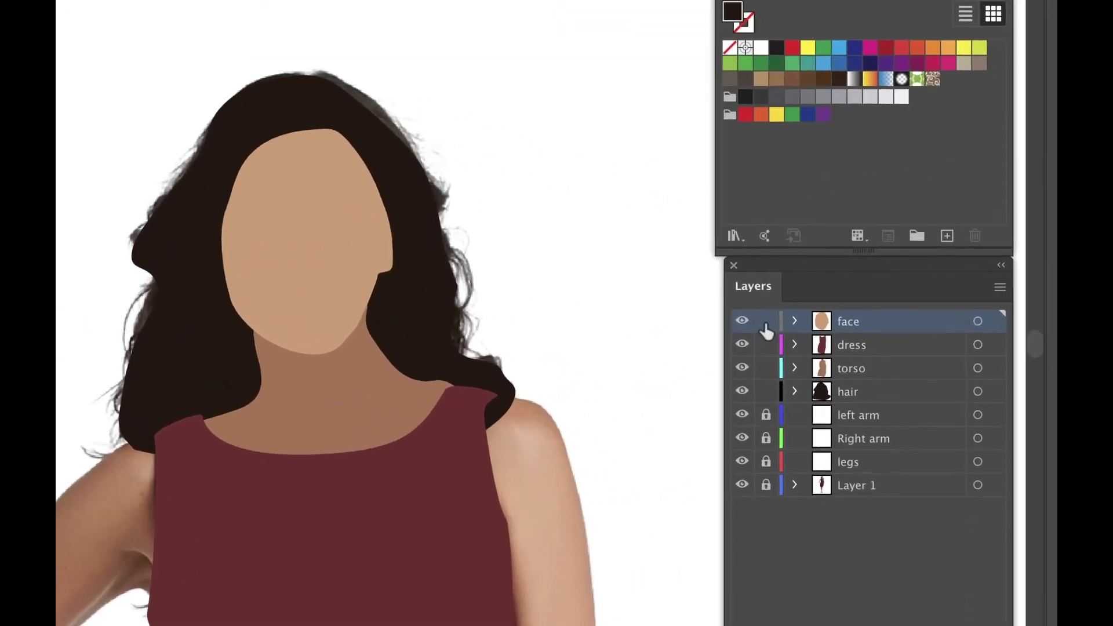
{"action": "left_click", "coordinate": [882, 300]}
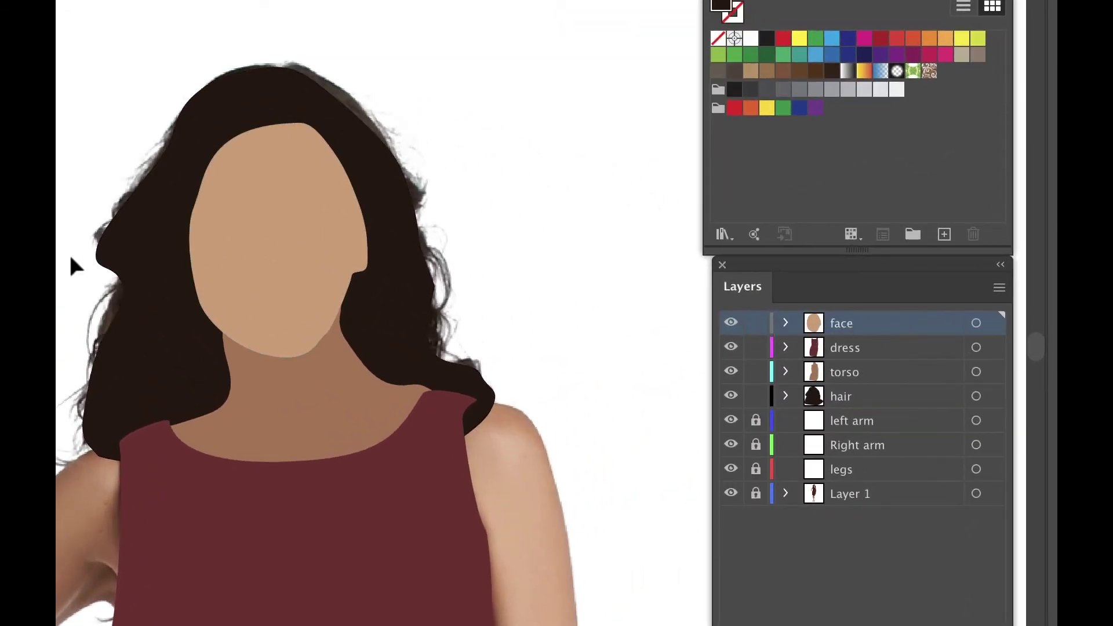
{"action": "key", "text": "p"}
{"action": "left_click_drag", "start_coordinate": [276, 124], "coordinate": [309, 147]}
{"action": "left_click_drag", "start_coordinate": [368, 250], "coordinate": [393, 259]}
{"action": "left_click", "coordinate": [403, 239]}
{"action": "left_click_drag", "start_coordinate": [323, 113], "coordinate": [298, 97]}
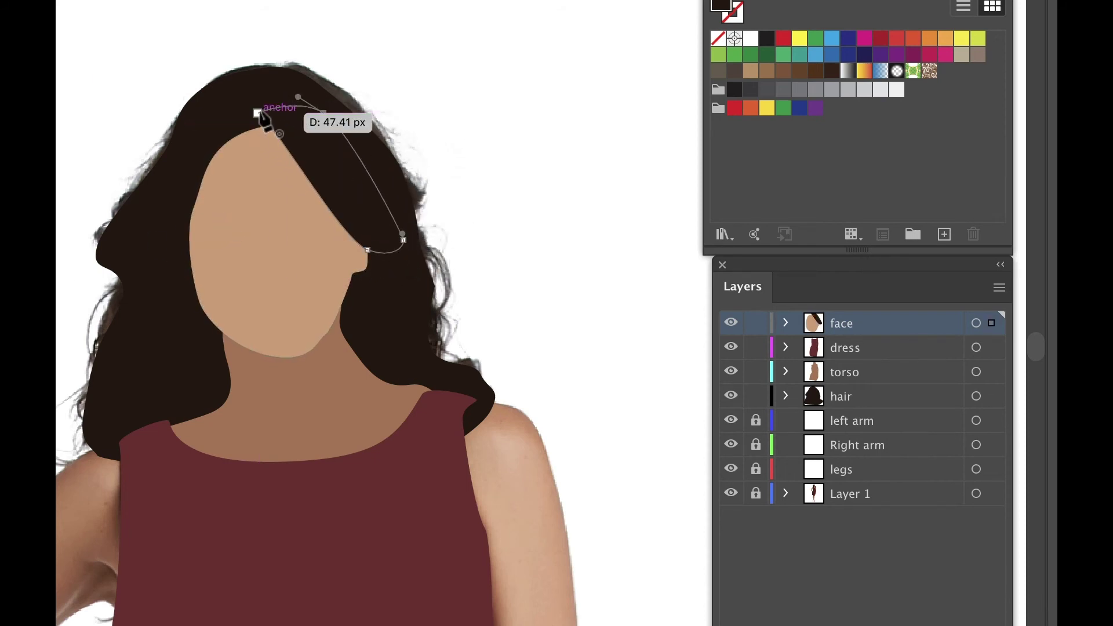
{"action": "left_click", "coordinate": [258, 113]}
Draw a second dark hair strand from the parting down to the temple on the bent arm's side of the face
{"action": "left_click", "coordinate": [288, 99]}
{"action": "left_click", "coordinate": [258, 87]}
{"action": "left_click_drag", "start_coordinate": [175, 169], "coordinate": [149, 209]}
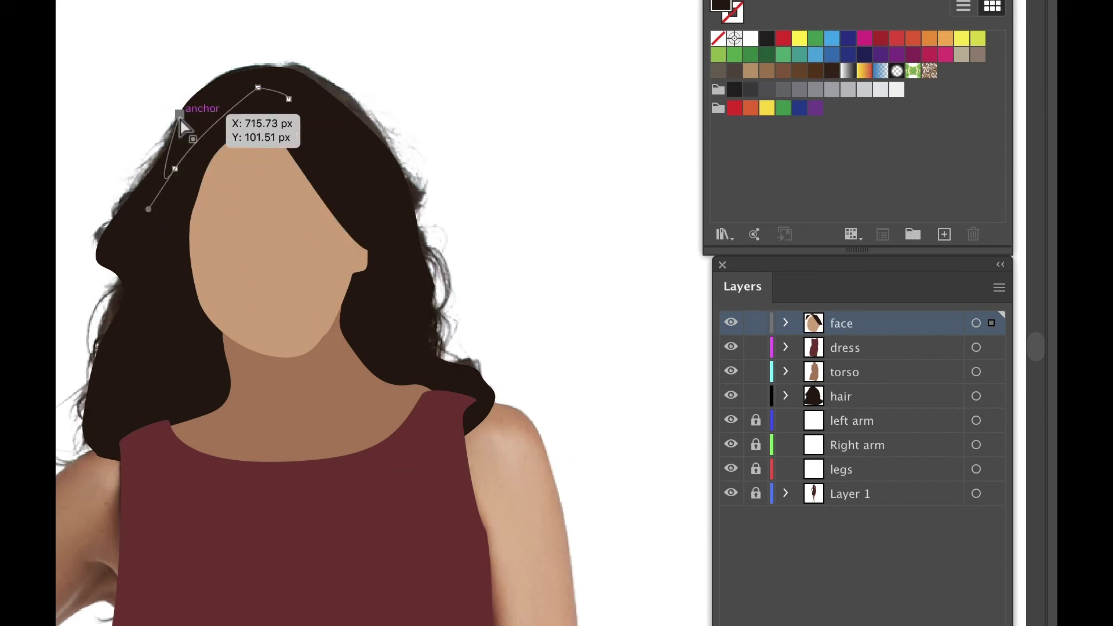
{"action": "left_click", "coordinate": [153, 261]}
Move and slightly rotate the strand on the straight arm's side so it meets the other strand at the parting, then deselect it
{"action": "key", "text": "v"}
{"action": "left_click", "coordinate": [351, 181]}
{"action": "left_click_drag", "start_coordinate": [354, 185], "coordinate": [366, 188]}
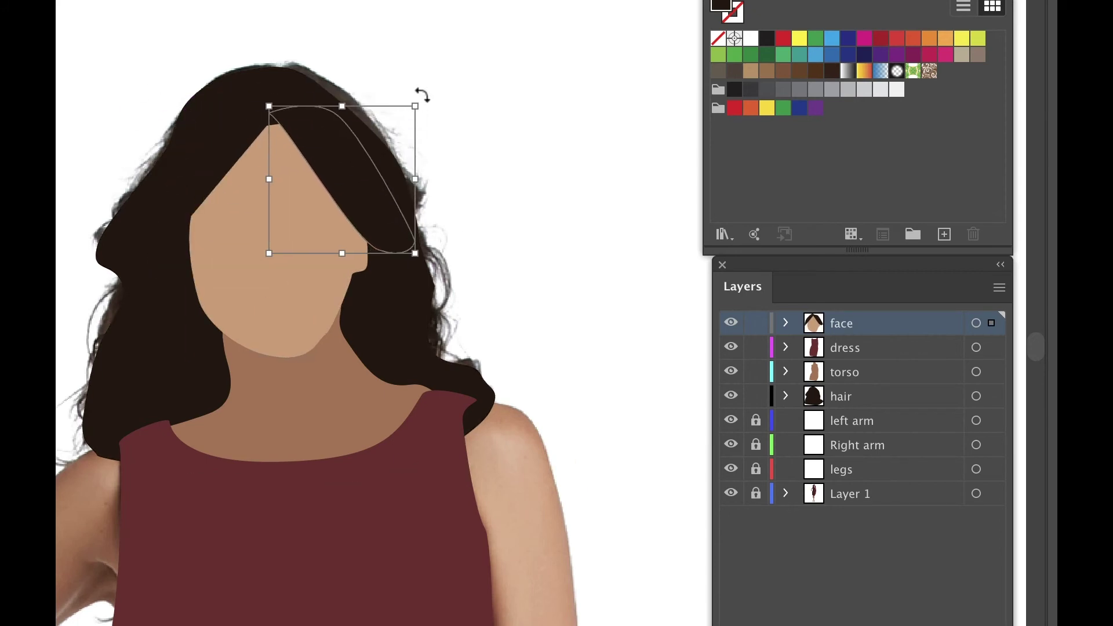
{"action": "left_click_drag", "start_coordinate": [422, 95], "coordinate": [416, 88]}
{"action": "left_click_drag", "start_coordinate": [370, 197], "coordinate": [360, 183]}
{"action": "key", "text": "super+shift+a"}
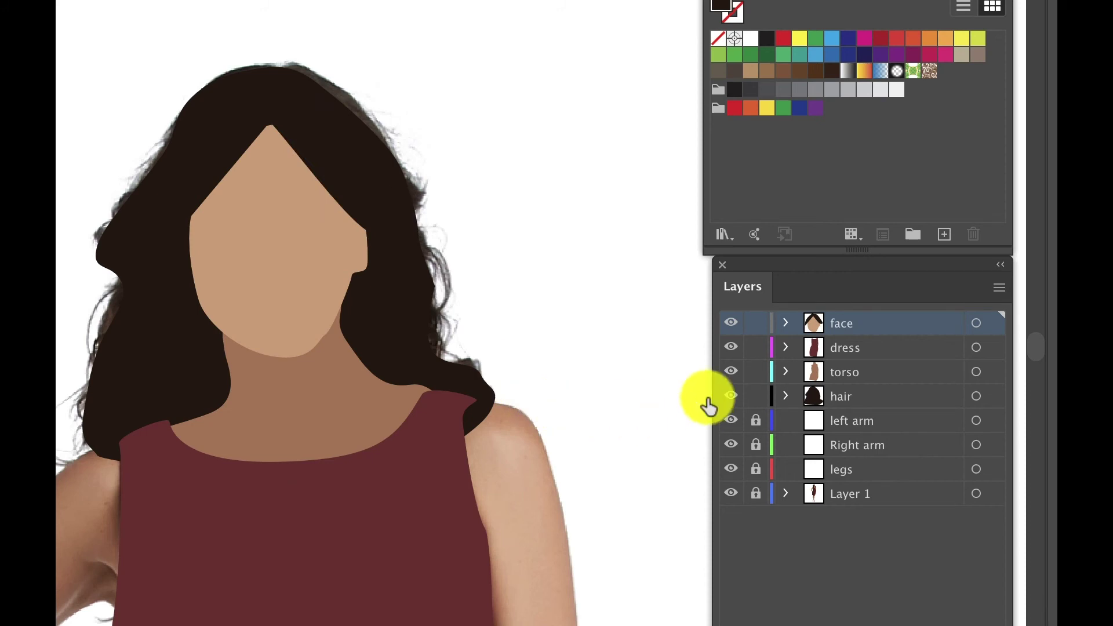
Expand the face layer to examine the hair strands and face path it contains, then collapse it
{"action": "left_click", "coordinate": [785, 325]}
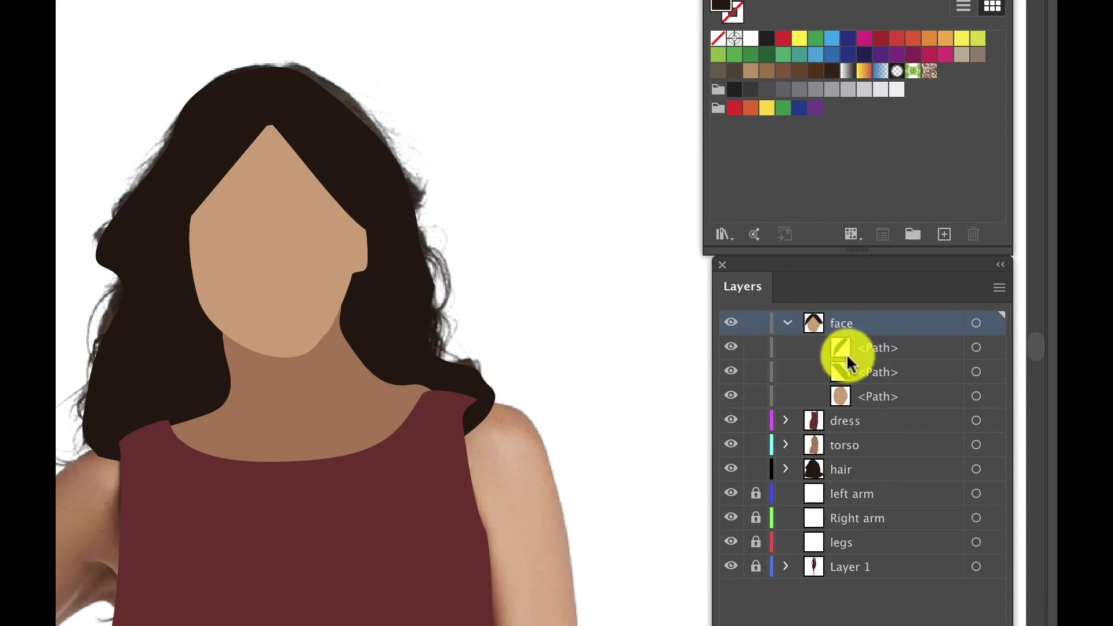
{"action": "mouse_move", "coordinate": [869, 391]}
{"action": "left_mouse_down"}
{"action": "mouse_move", "coordinate": [879, 331]}
{"action": "mouse_move", "coordinate": [880, 399]}
{"action": "left_mouse_up"}
{"action": "left_click", "coordinate": [830, 347]}
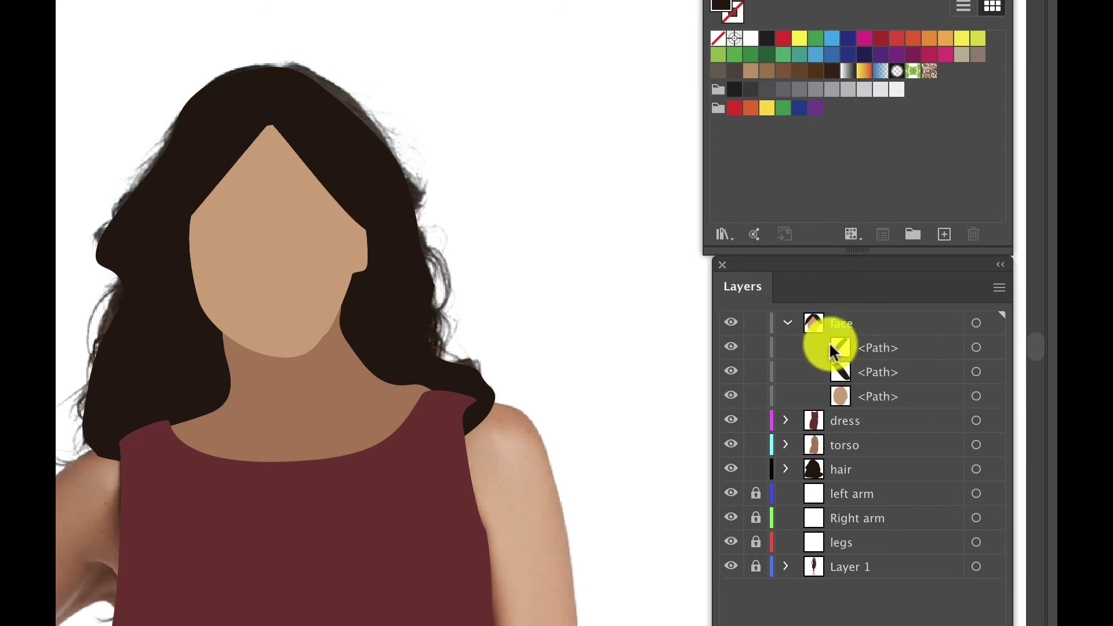
{"action": "left_click", "coordinate": [787, 326]}
In the nine heads.ai document, unlock the left arm layer, duplicate it and place the copy above the maroon dress layer
{"action": "scroll", "coordinate": [242, 409], "scroll_direction": "down", "scroll_amount": 5}
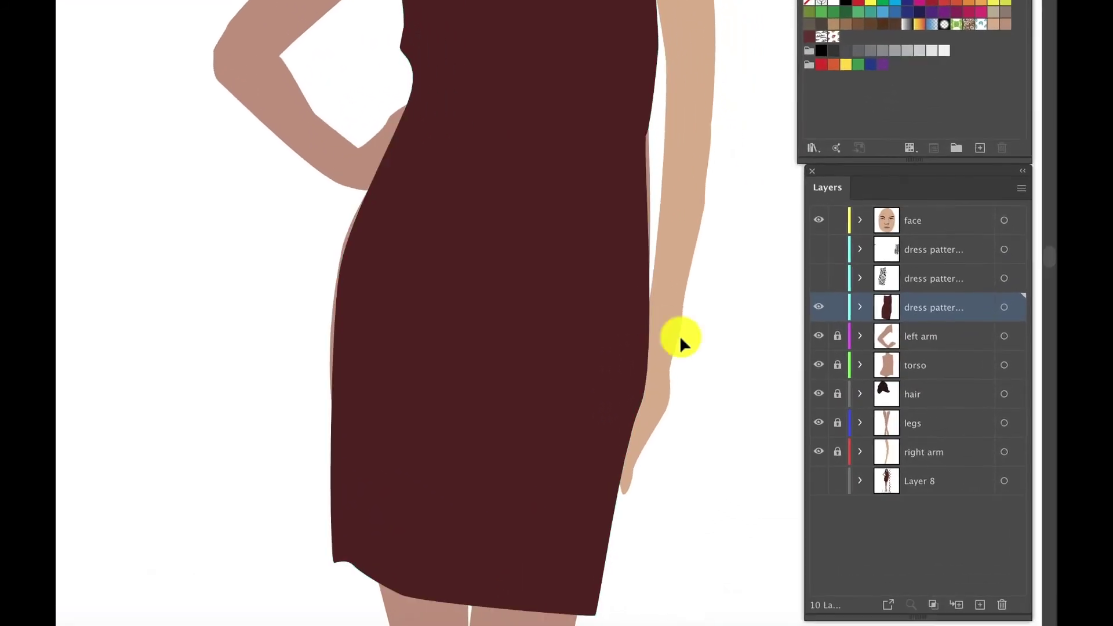
{"action": "left_click", "coordinate": [838, 336]}
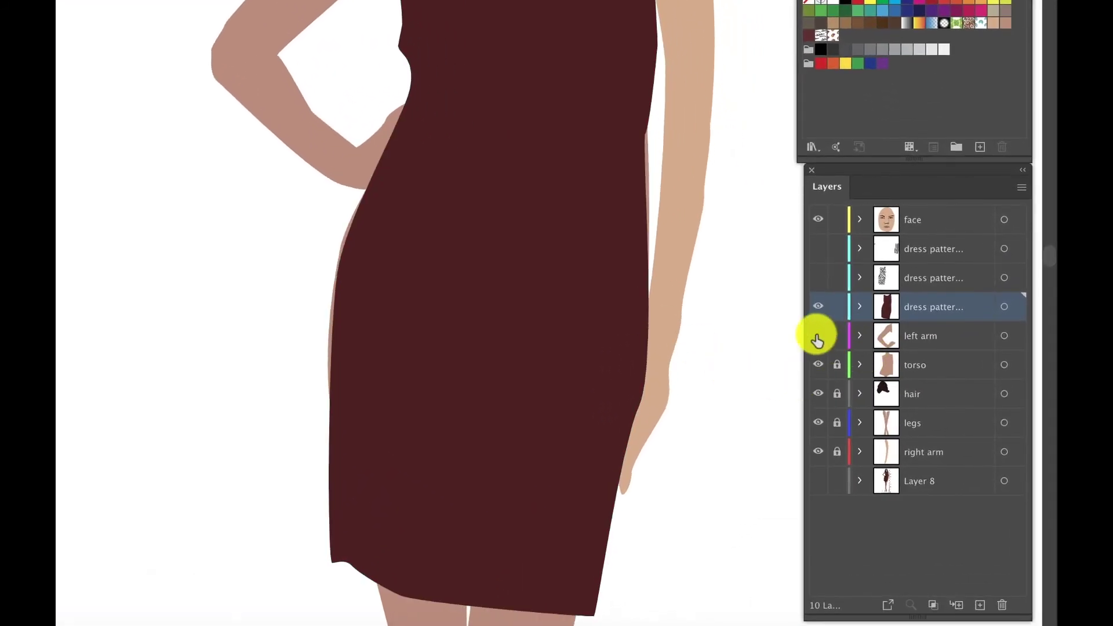
{"action": "left_click", "coordinate": [816, 335]}
{"action": "left_click", "coordinate": [816, 335]}
{"action": "left_click", "coordinate": [935, 336]}
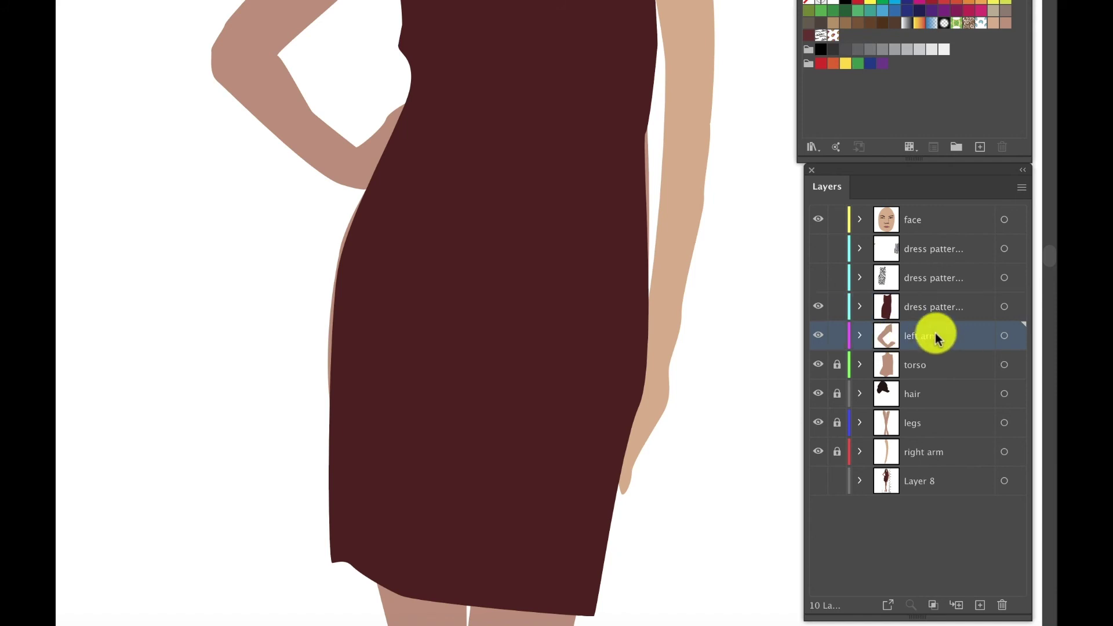
{"action": "left_click_drag", "start_coordinate": [934, 336], "coordinate": [979, 605]}
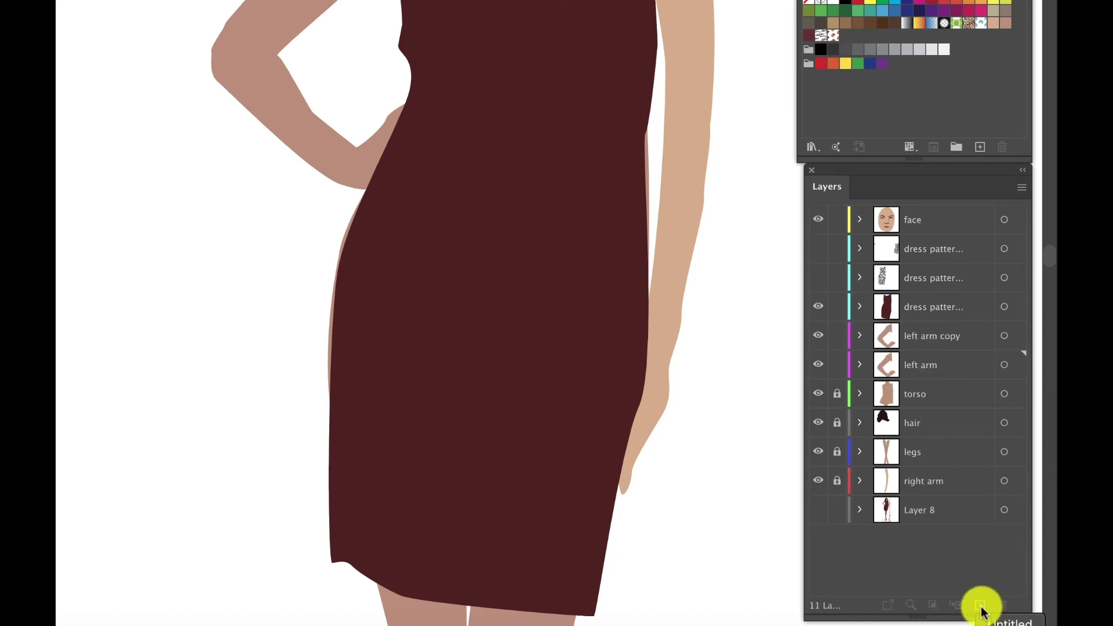
{"action": "left_click_drag", "start_coordinate": [920, 338], "coordinate": [921, 298]}
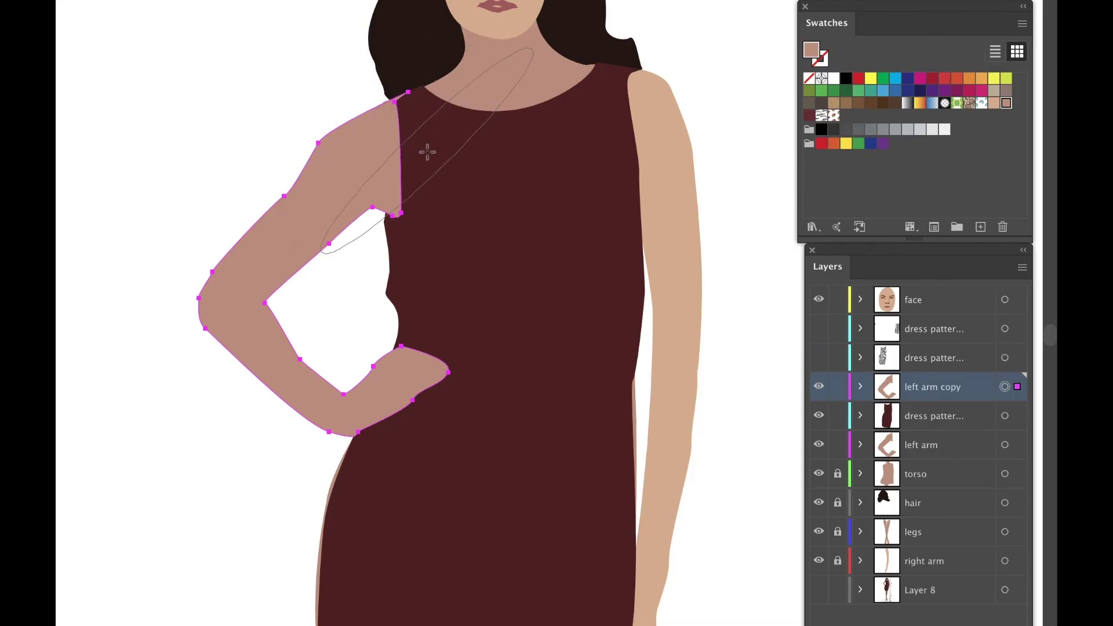
Erase the shoulder part of the left arm copy with a smaller eraser, keeping the forearm and hand over the dress, and deselect it
{"action": "key", "text": "["}
{"action": "key", "text": "["}
{"action": "key", "text": "["}
{"action": "key", "text": "["}
{"action": "key", "text": "["}
{"action": "key", "text": "["}
{"action": "key", "text": "["}
{"action": "key", "text": "["}
{"action": "key", "text": "["}
{"action": "key", "text": "["}
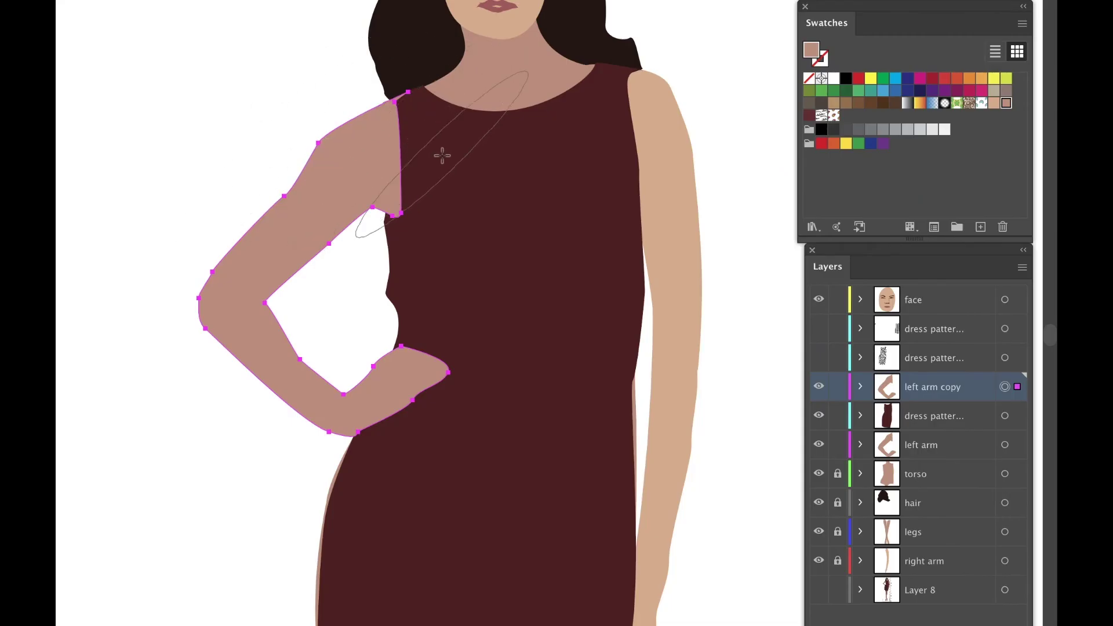
{"action": "mouse_move", "coordinate": [418, 195]}
{"action": "left_mouse_down"}
{"action": "mouse_move", "coordinate": [399, 174]}
{"action": "mouse_move", "coordinate": [384, 199]}
{"action": "mouse_move", "coordinate": [385, 149]}
{"action": "mouse_move", "coordinate": [440, 115]}
{"action": "left_mouse_up"}
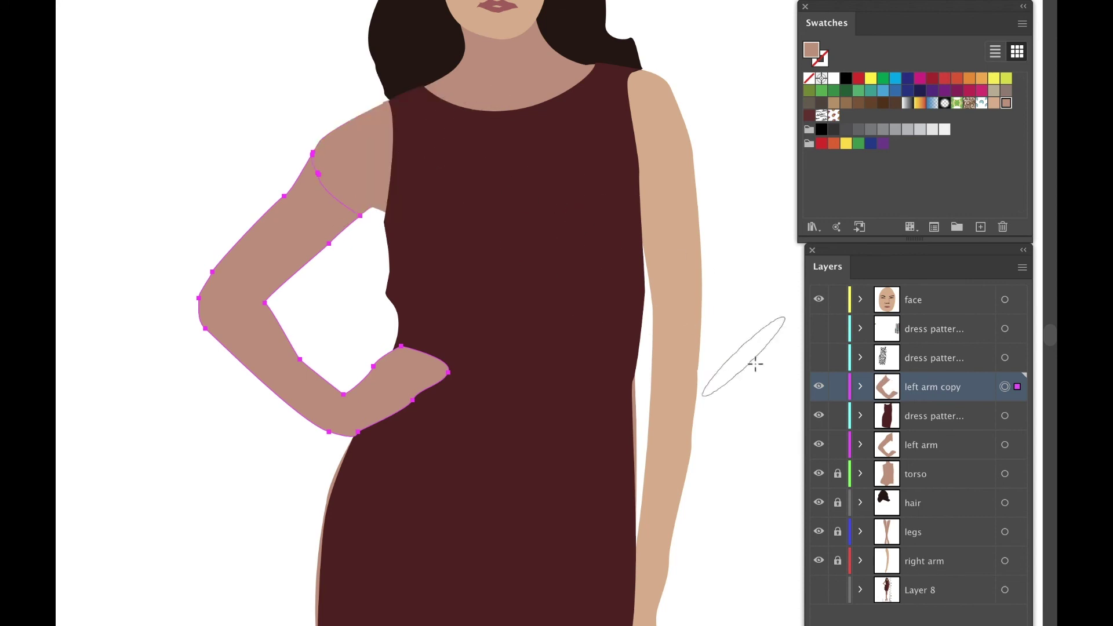
{"action": "left_click", "coordinate": [818, 446]}
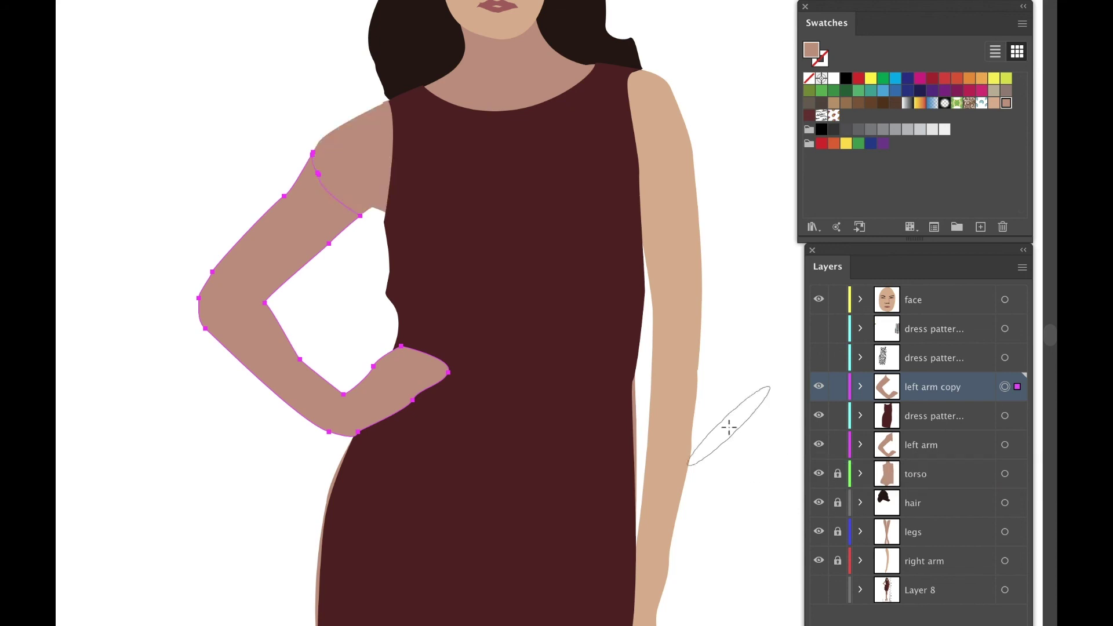
{"action": "key", "text": "v"}
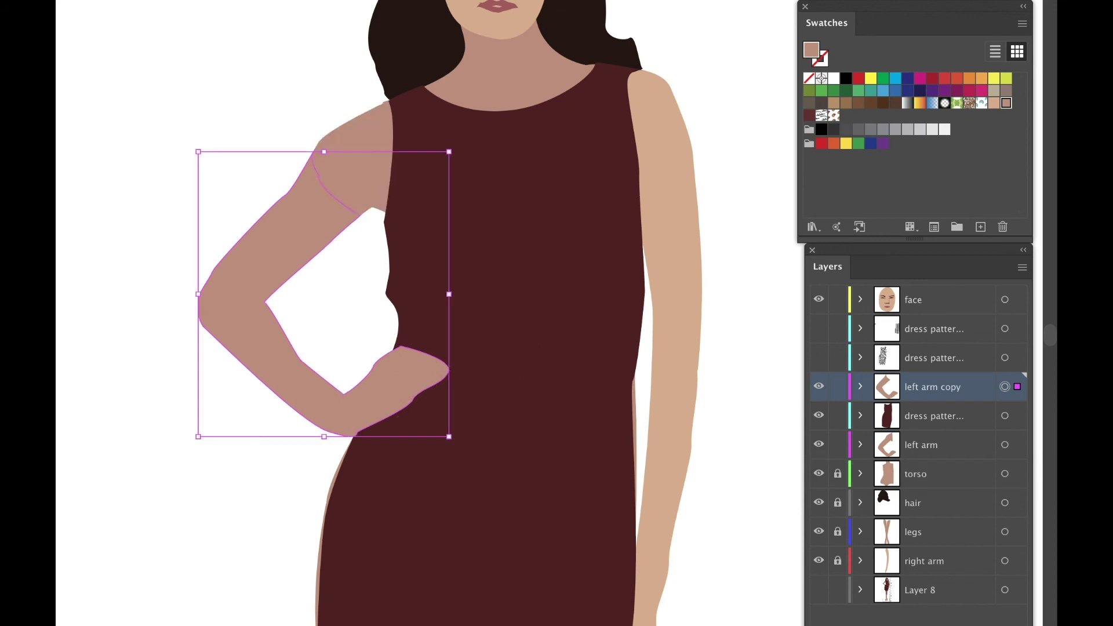
{"action": "key", "text": "ctrl+shift+a"}
Start exporting the finished figure with the Export As command
{"action": "scroll", "coordinate": [305, 267], "scroll_direction": "up", "scroll_amount": 1}
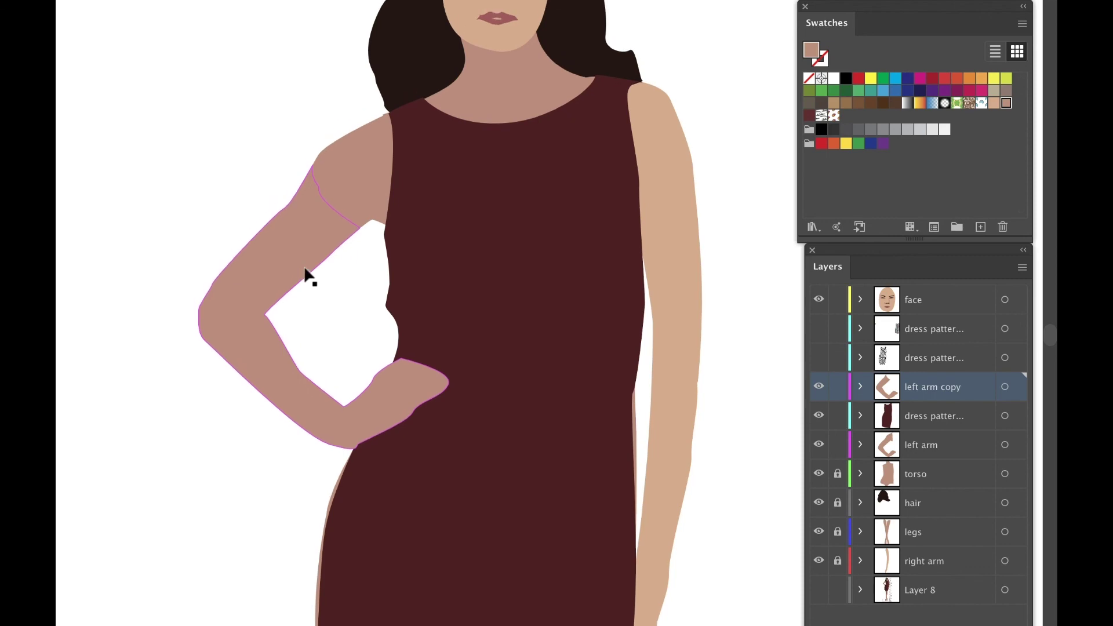
{"action": "scroll", "coordinate": [304, 267], "scroll_direction": "down", "scroll_amount": 2}
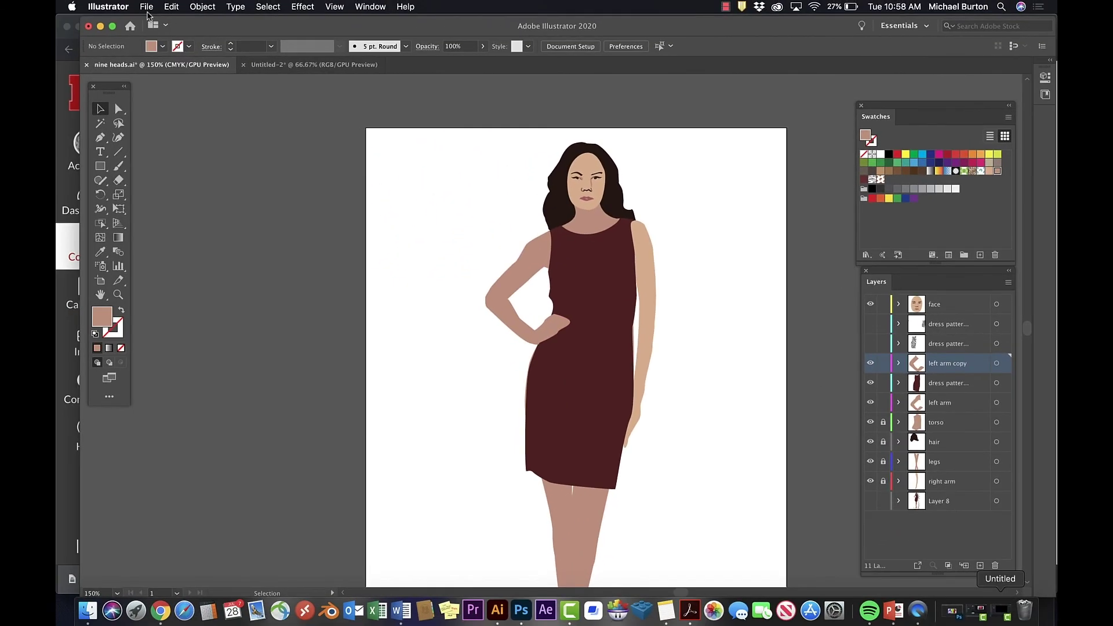
{"action": "left_click", "coordinate": [146, 8]}
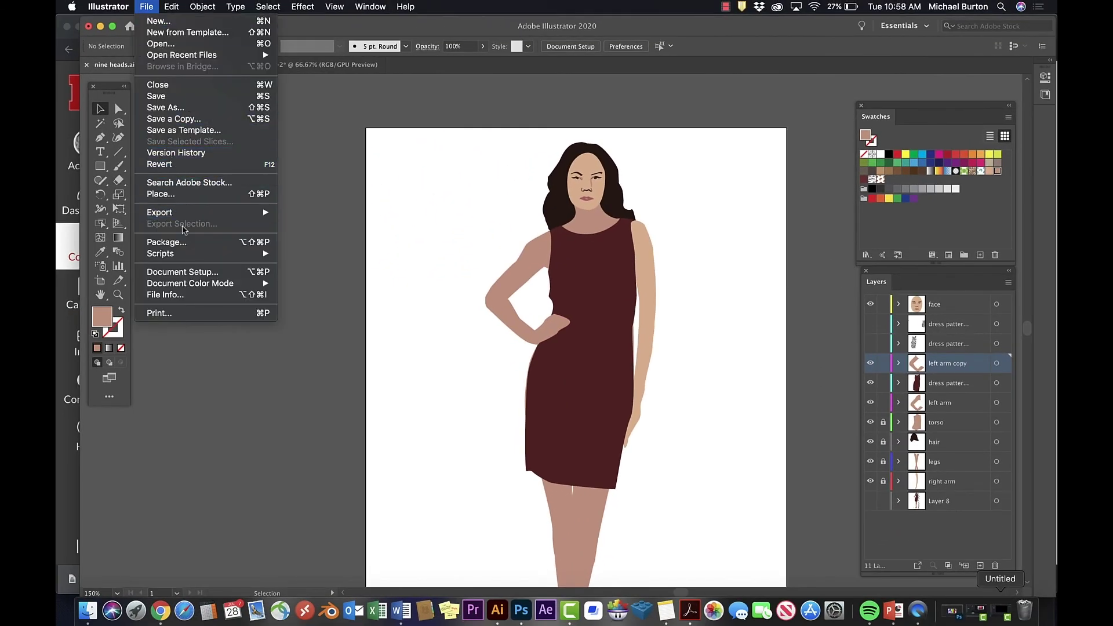
{"action": "mouse_move", "coordinate": [208, 217]}
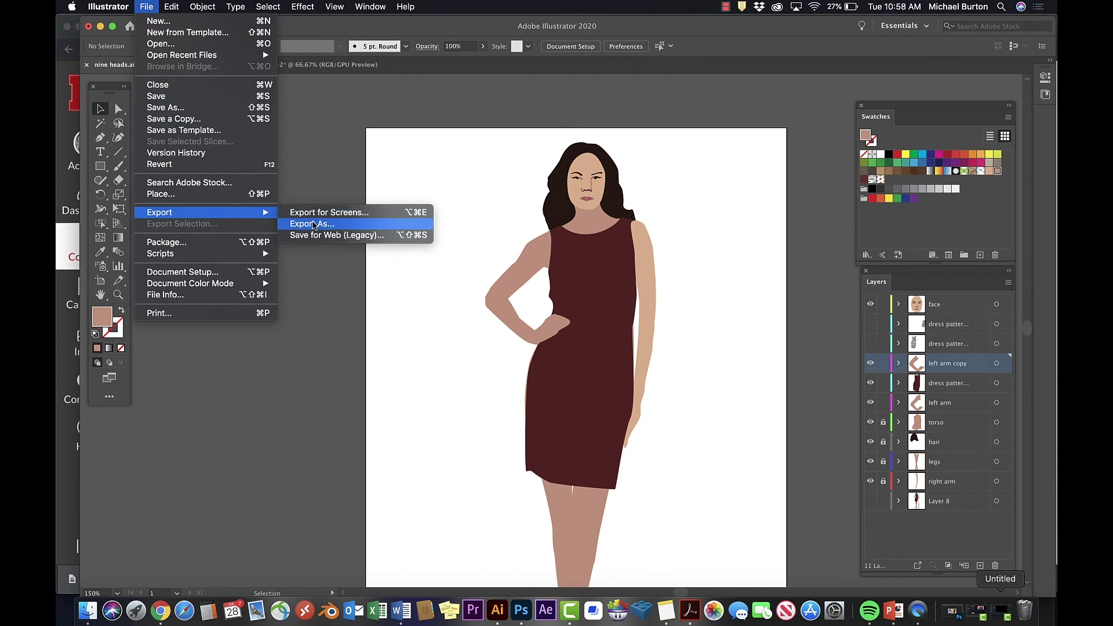